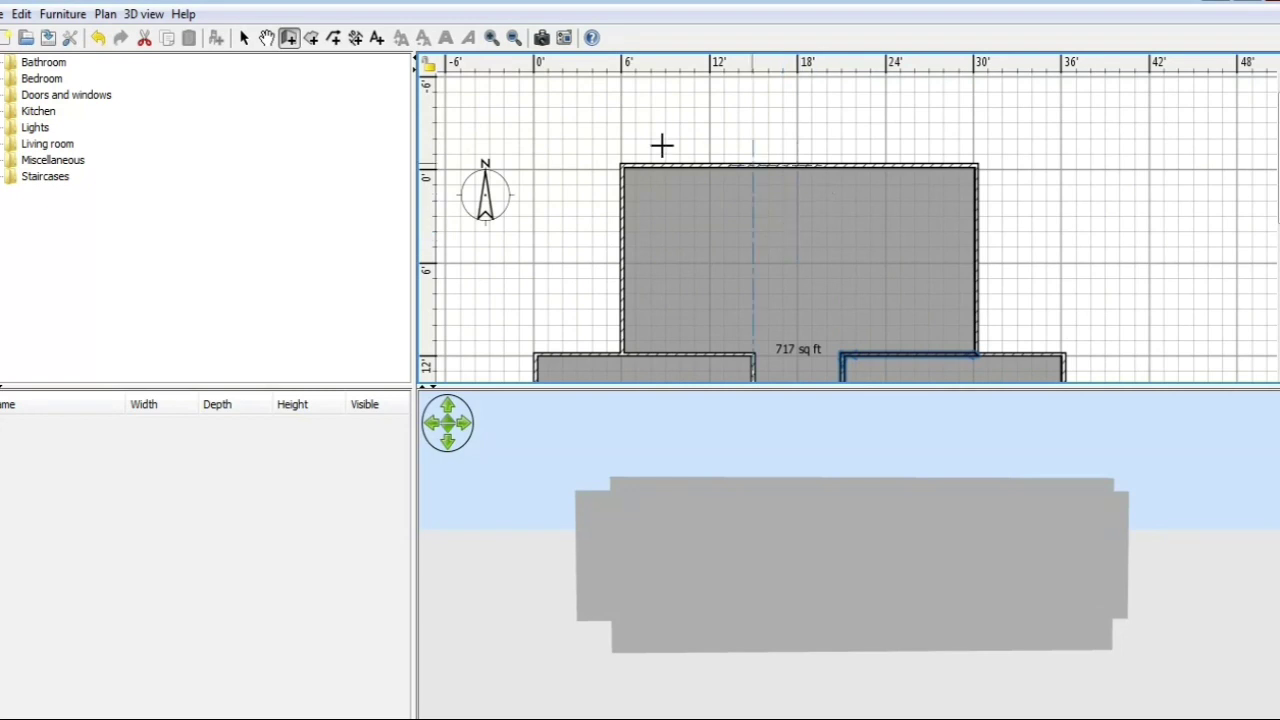
Draw two interior walls that enclose a small room of about 9' by 6' inside the upper block's southeast corner.
scroll(694, 166, down, 1)
scroll(694, 166, up, 1)
click(977, 262)
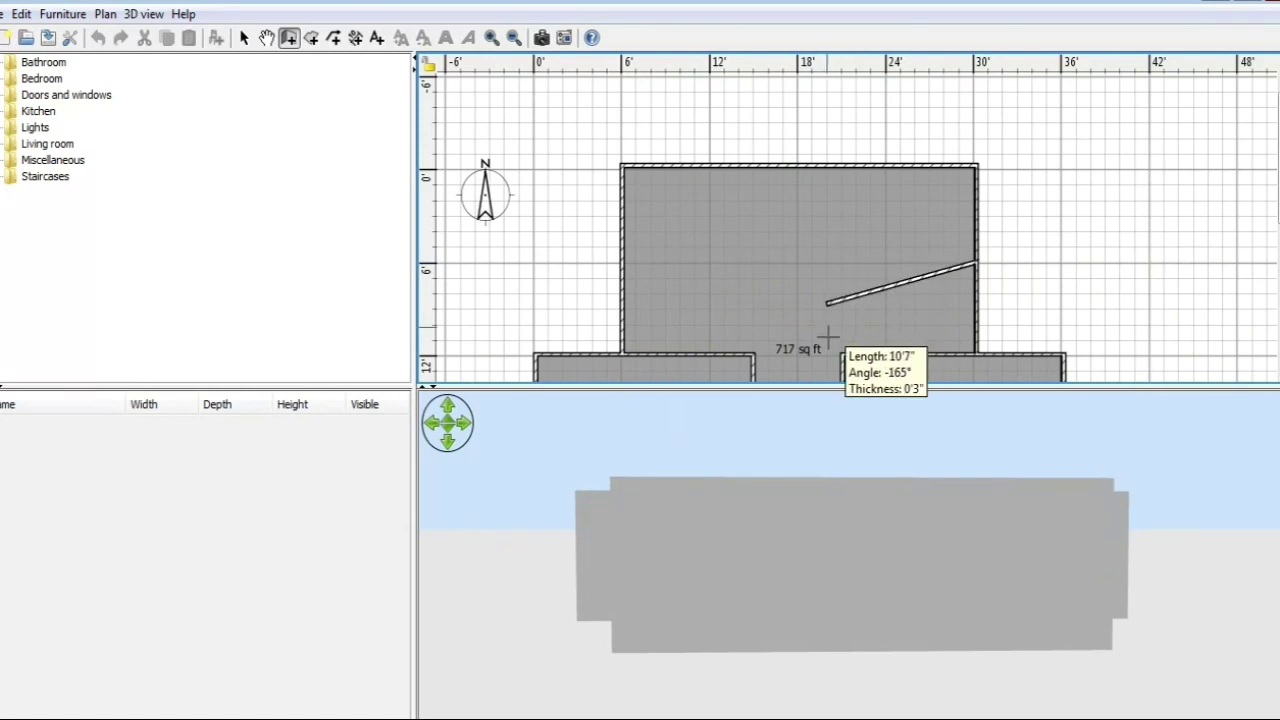
click(842, 262)
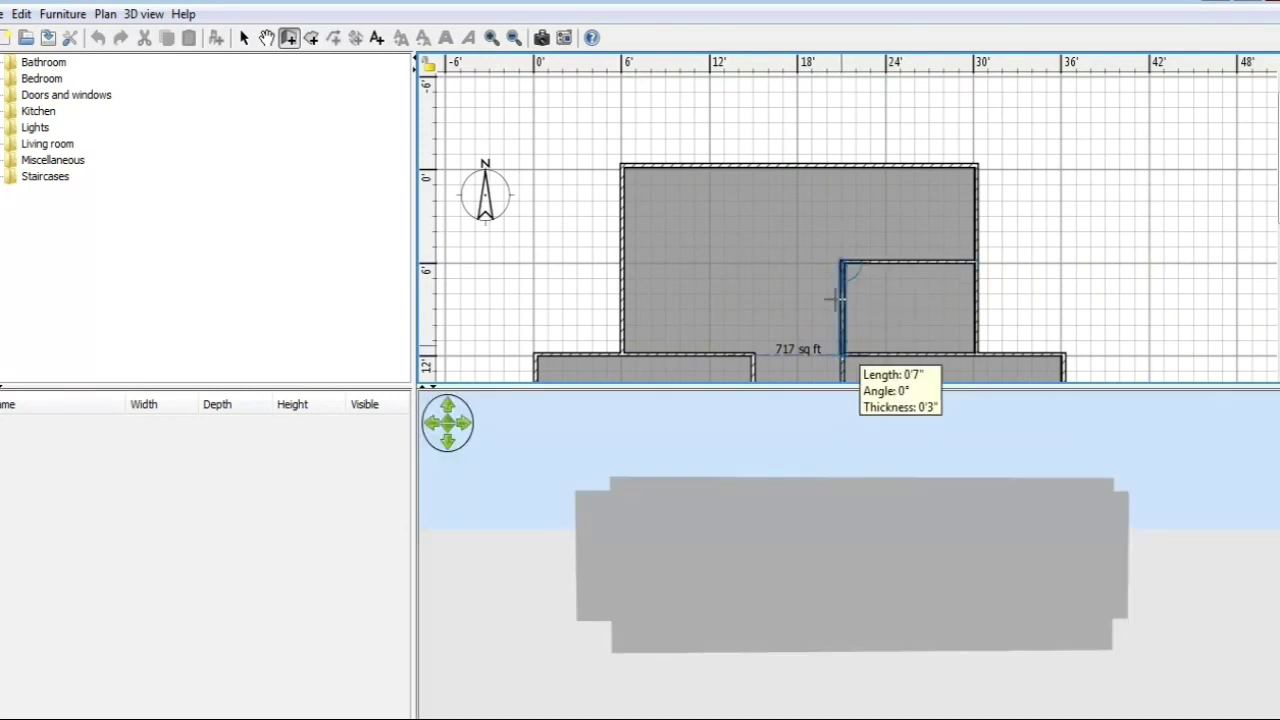
right_click(820, 257)
click(737, 259)
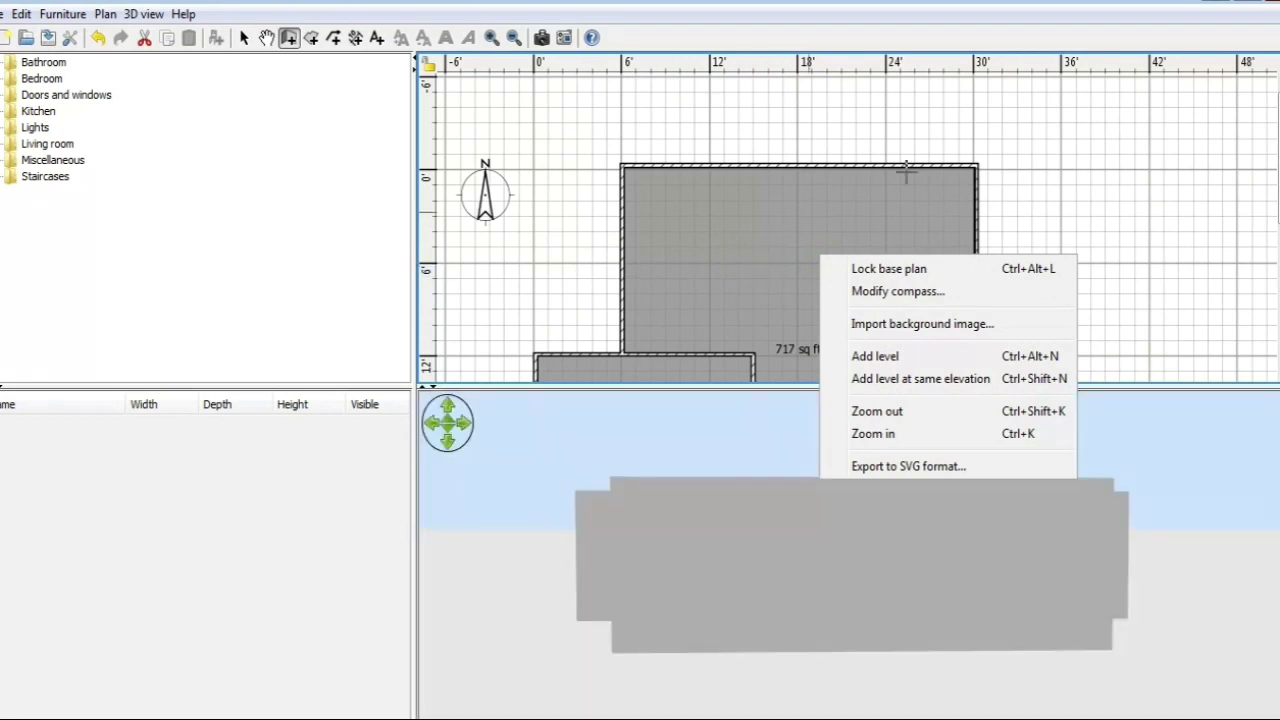
click(1077, 190)
click(1050, 205)
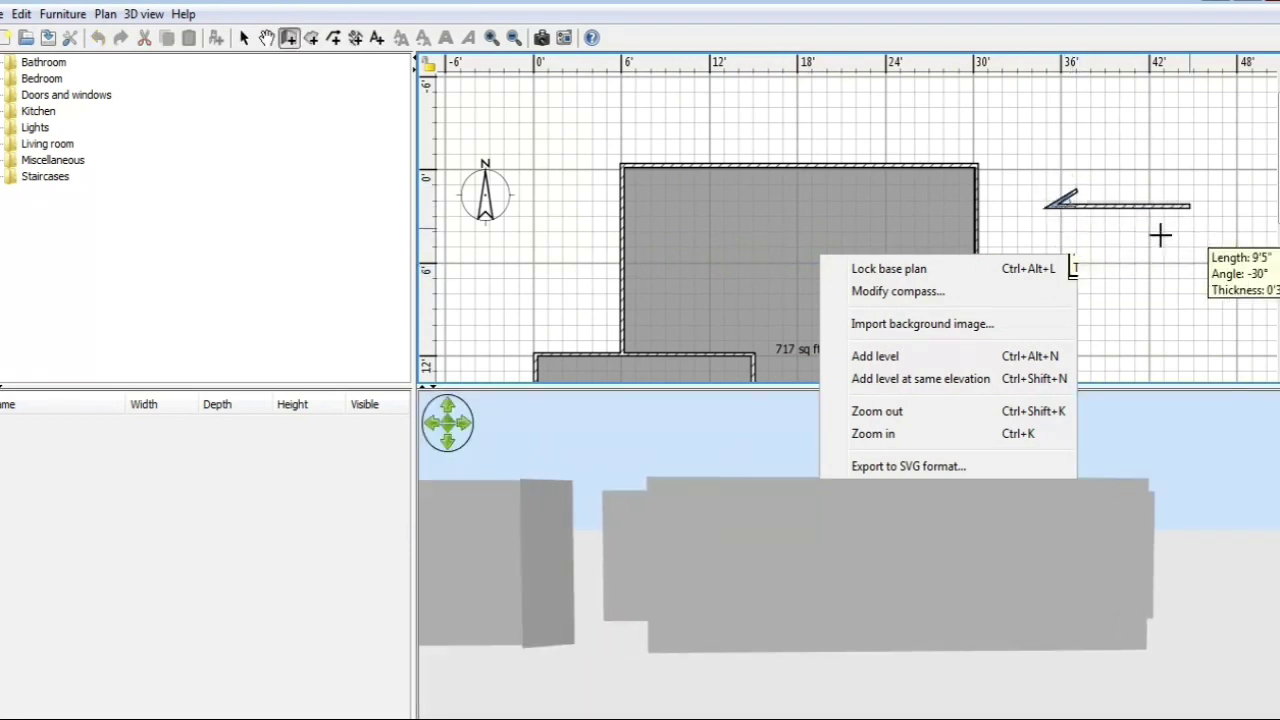
right_click(1038, 225)
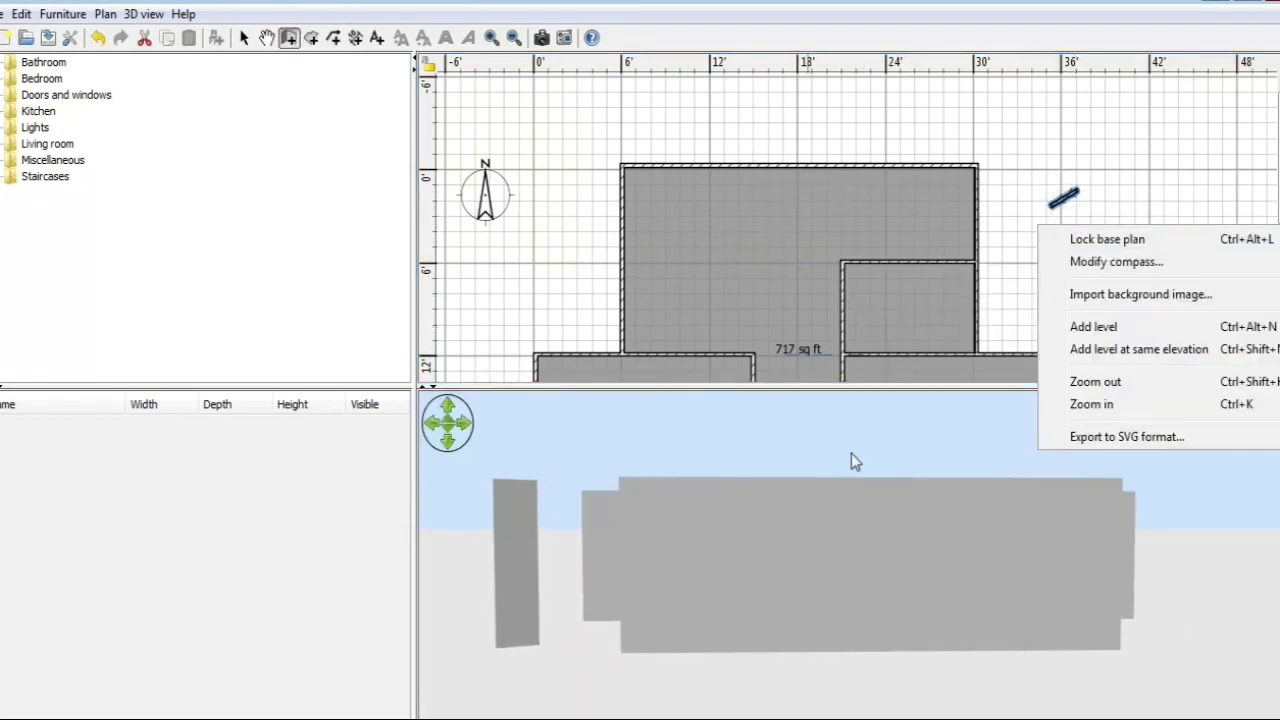
drag(1188, 550, 551, 434)
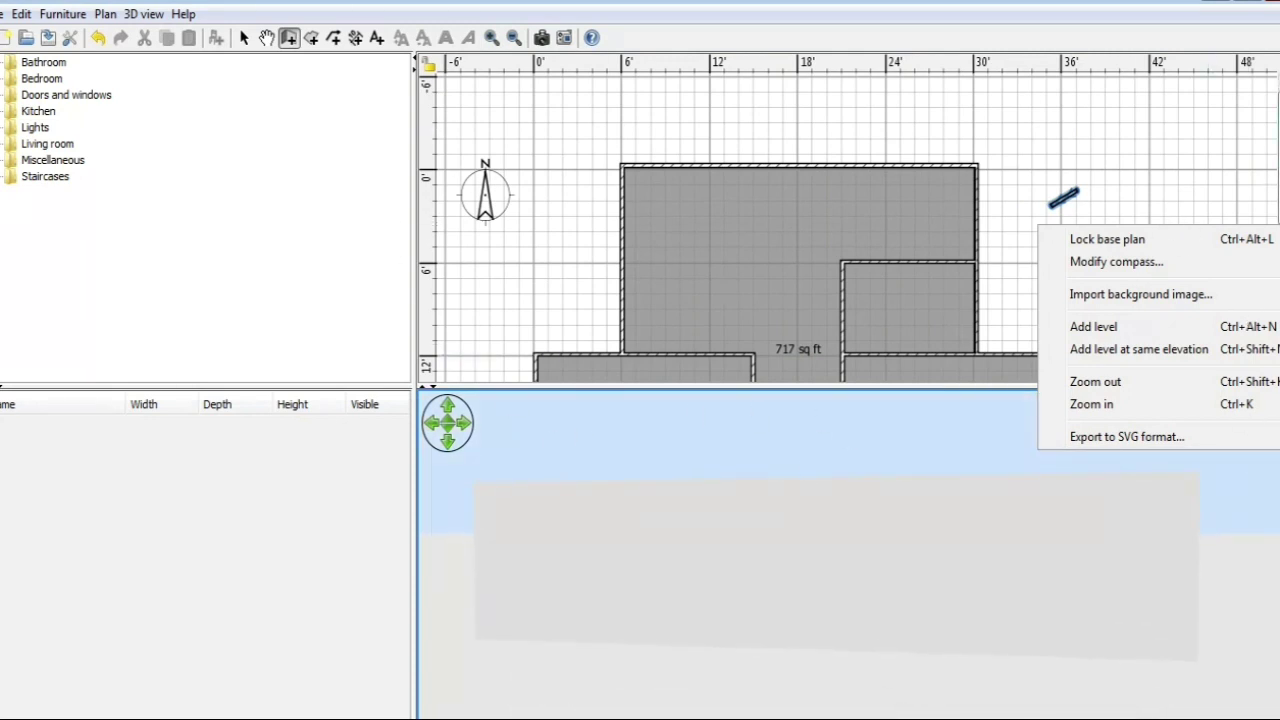
click(1240, 187)
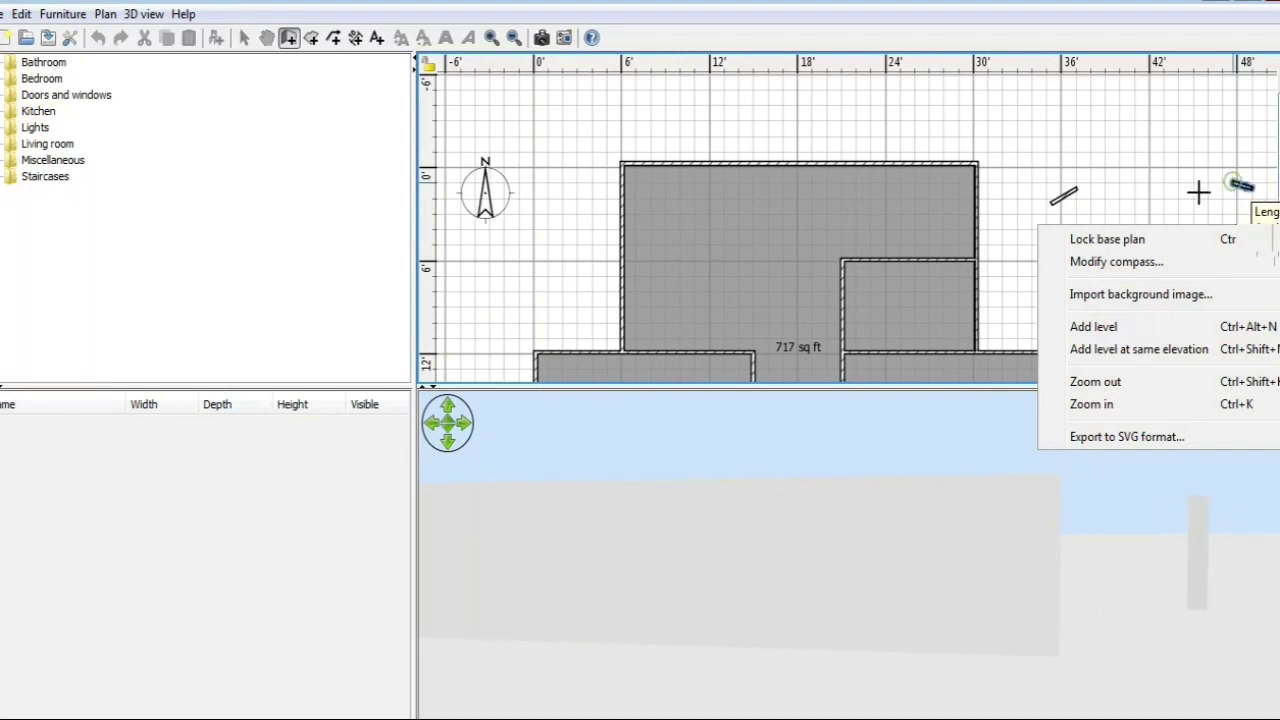
right_click(1020, 465)
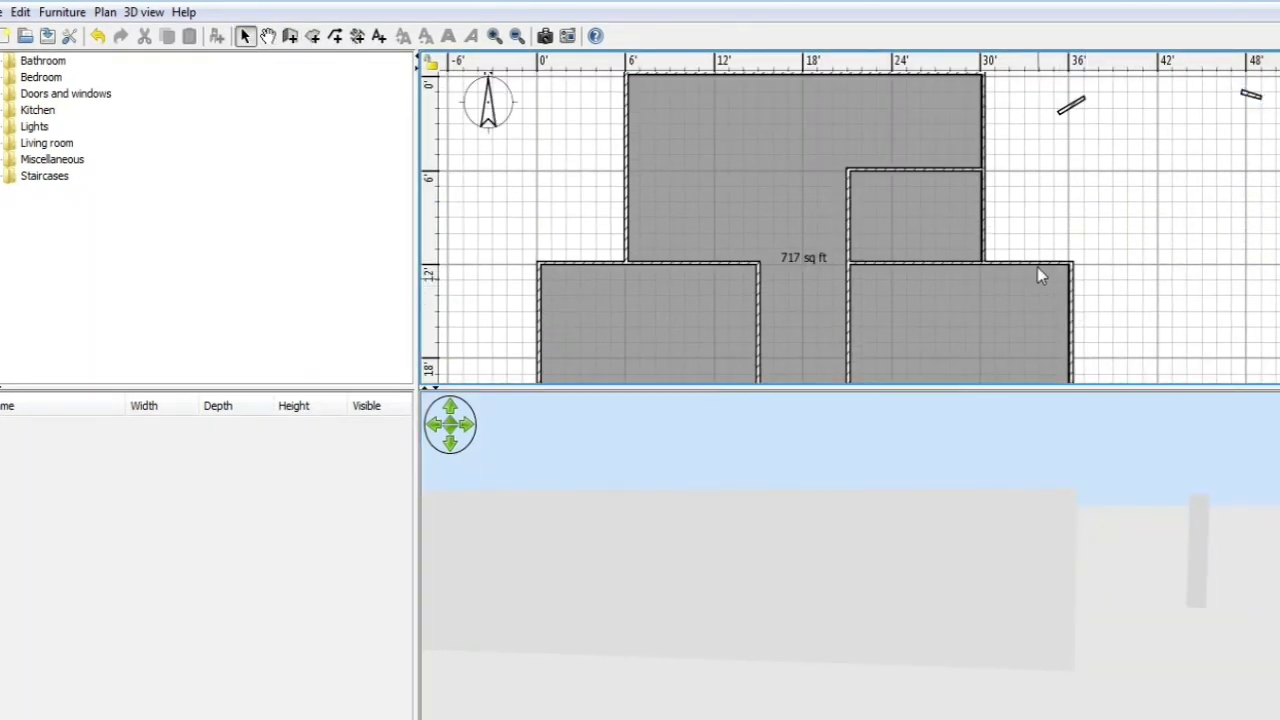
Delete the existing room floor from the plan, leaving its walls in place.
click(1023, 266)
click(940, 260)
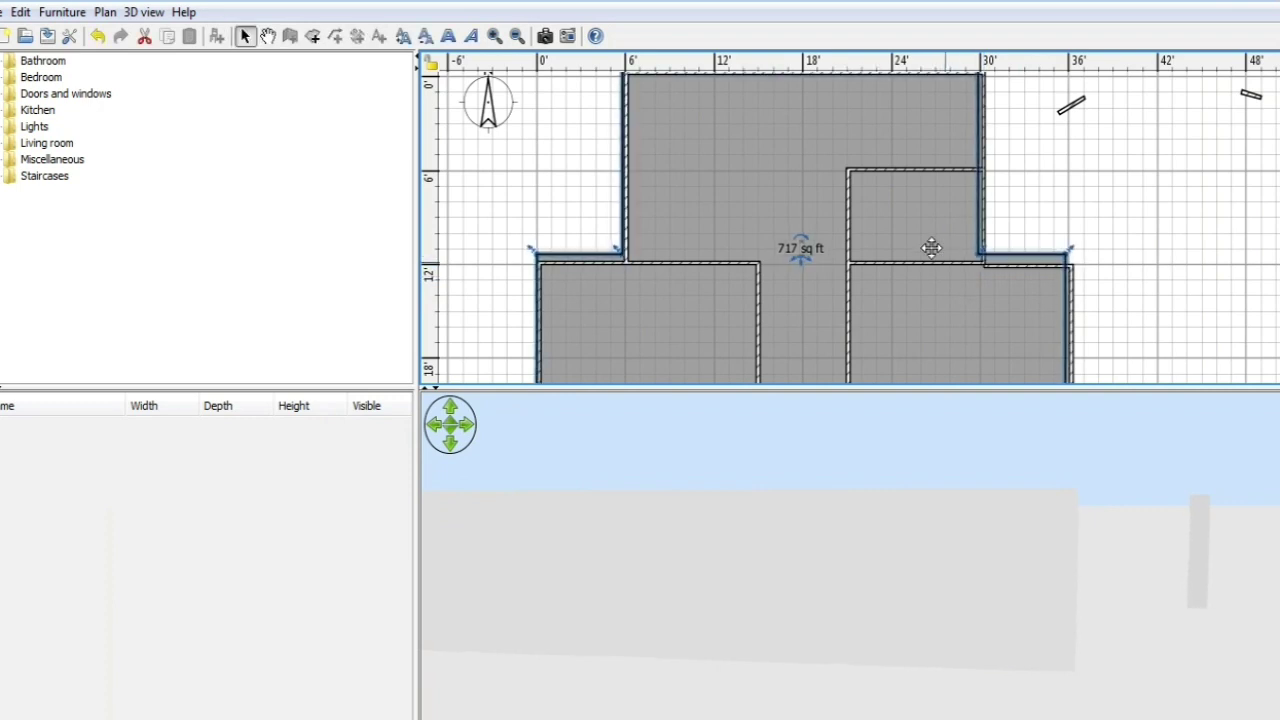
drag(931, 250, 940, 310)
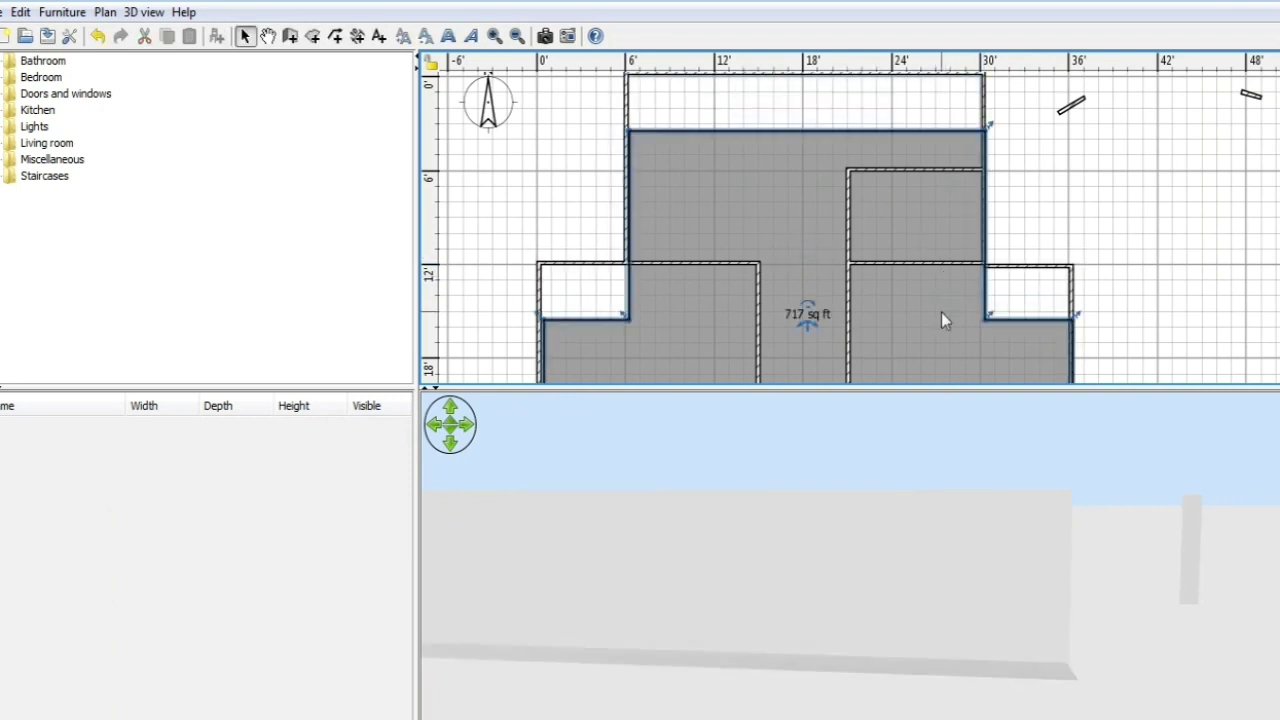
key(Delete)
Delete all remaining walls from the plan, including the stray segments outside the house.
click(943, 268)
drag(969, 294, 600, 125)
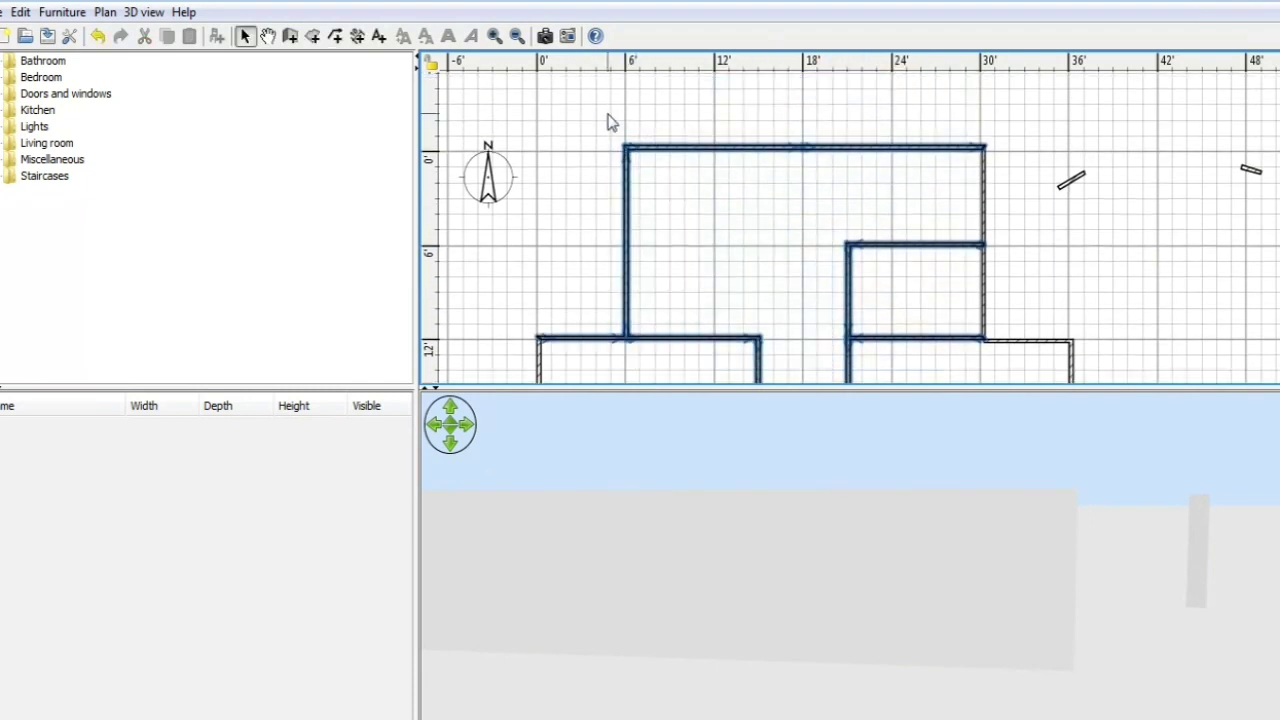
key(Delete)
scroll(1158, 258, down, 5)
drag(1220, 262, 658, 82)
key(Delete)
drag(1272, 242, 1210, 152)
key(Delete)
scroll(849, 246, down, 5)
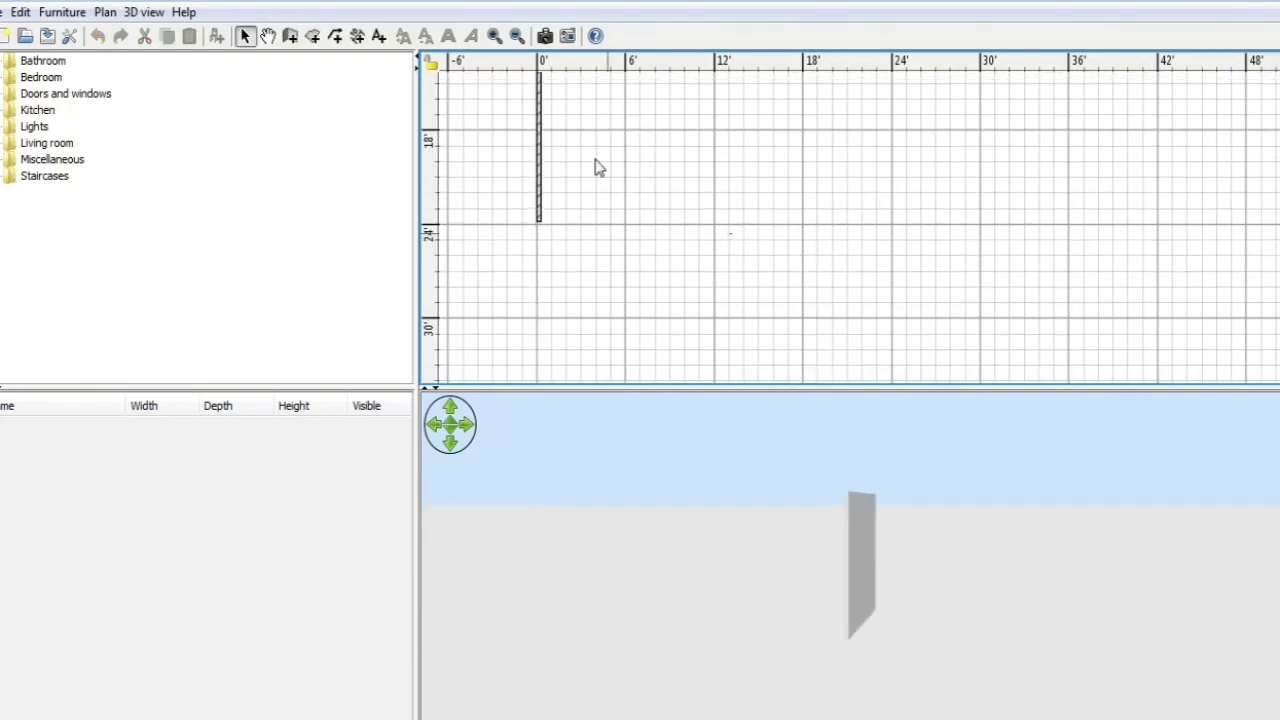
drag(734, 236, 530, 96)
key(Delete)
Draw a rectangular room about 24' wide and 30' long, with its northwest corner at 6' across and 0' down.
scroll(689, 197, up, 5)
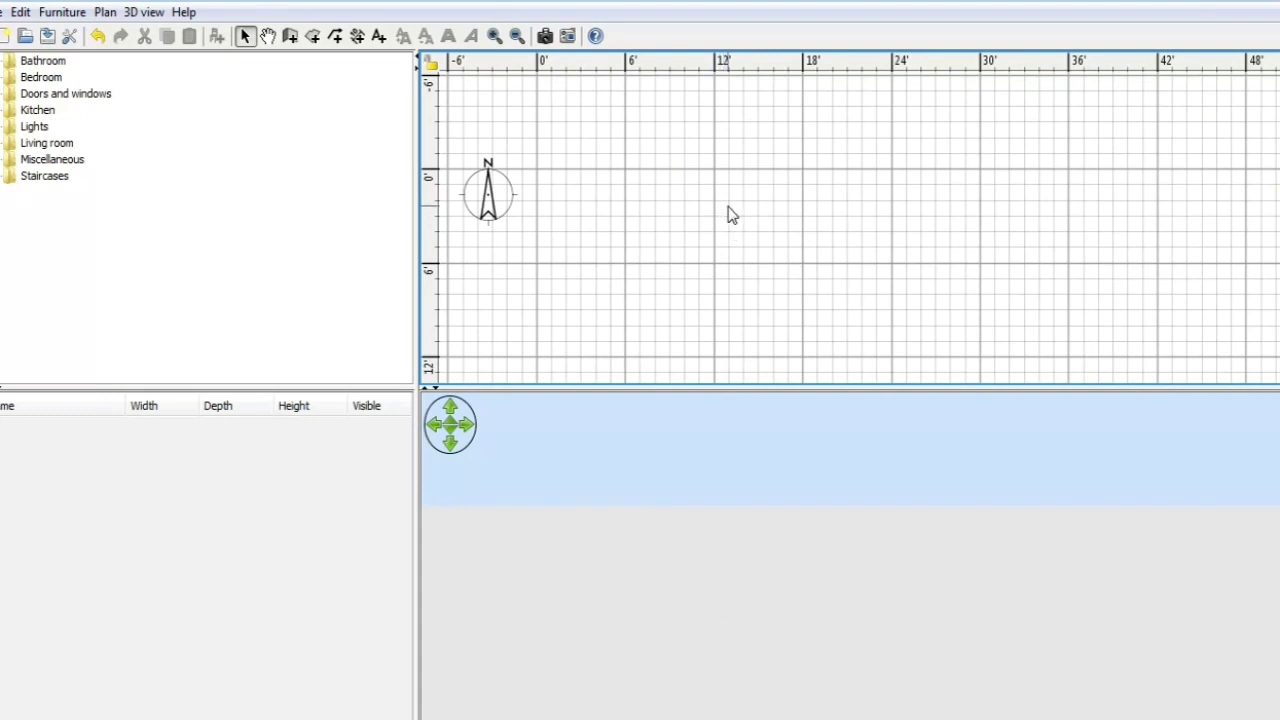
click(312, 37)
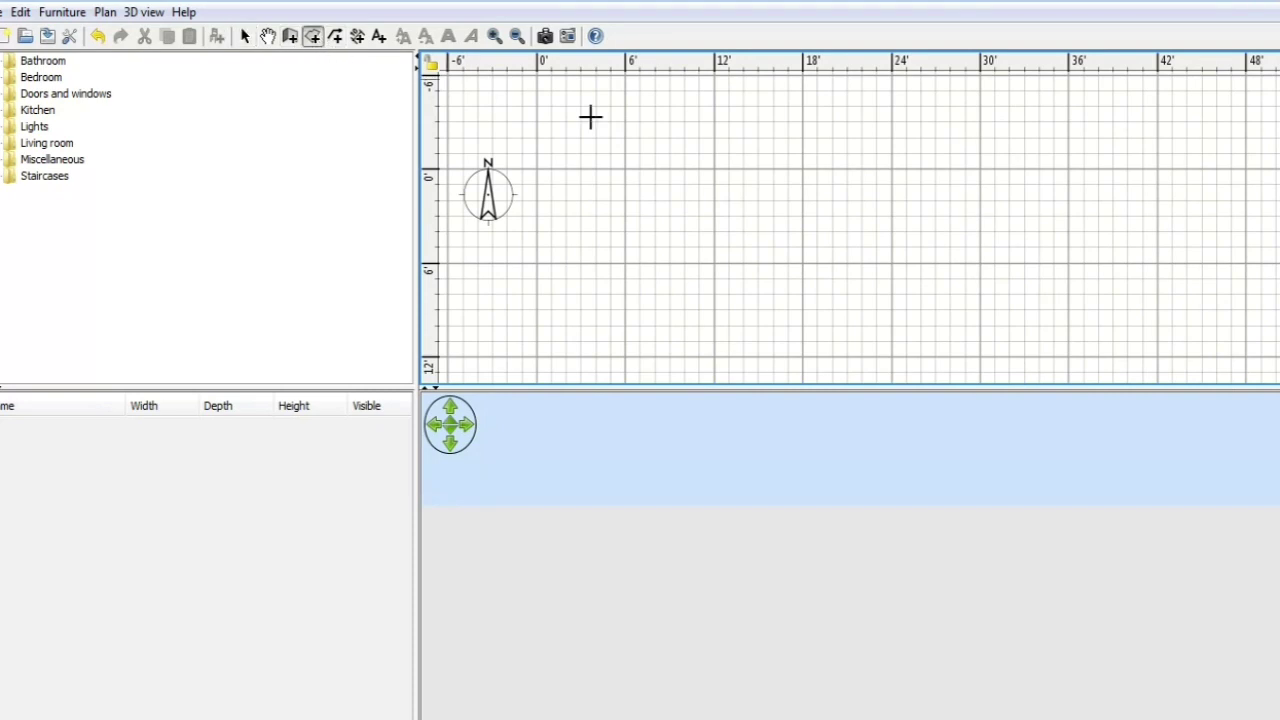
click(626, 167)
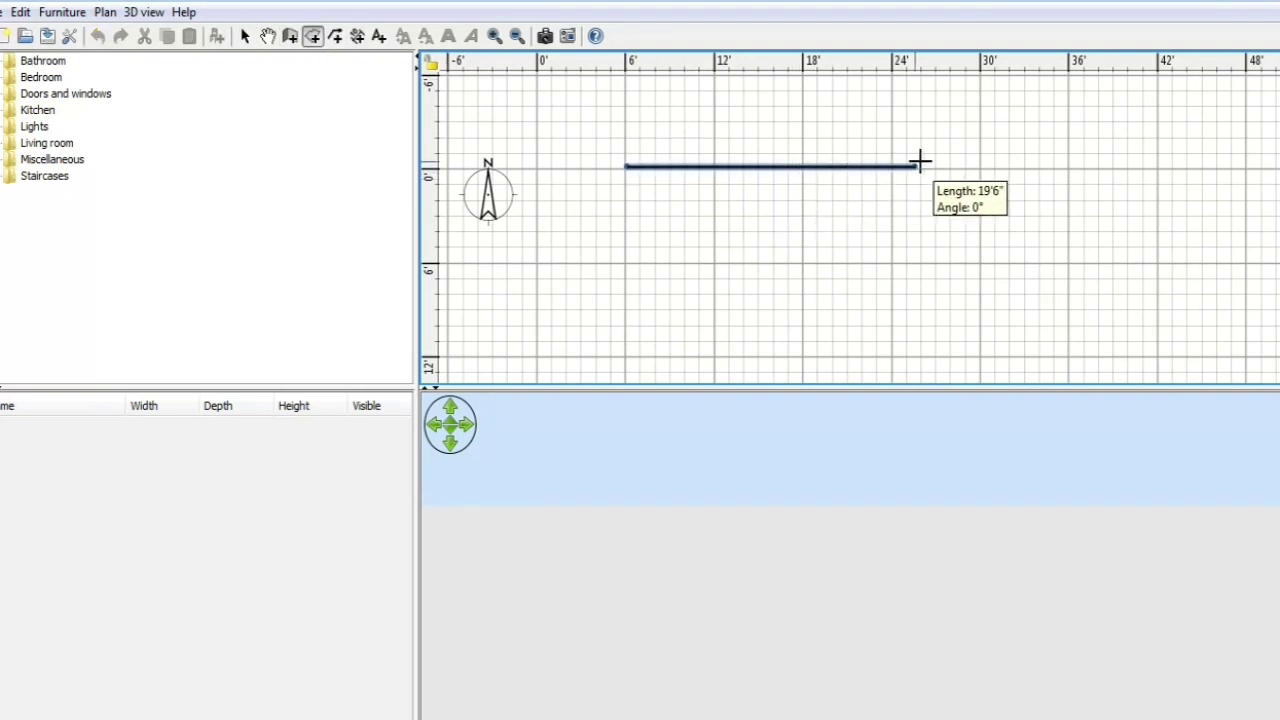
click(982, 167)
scroll(982, 165, down, 5)
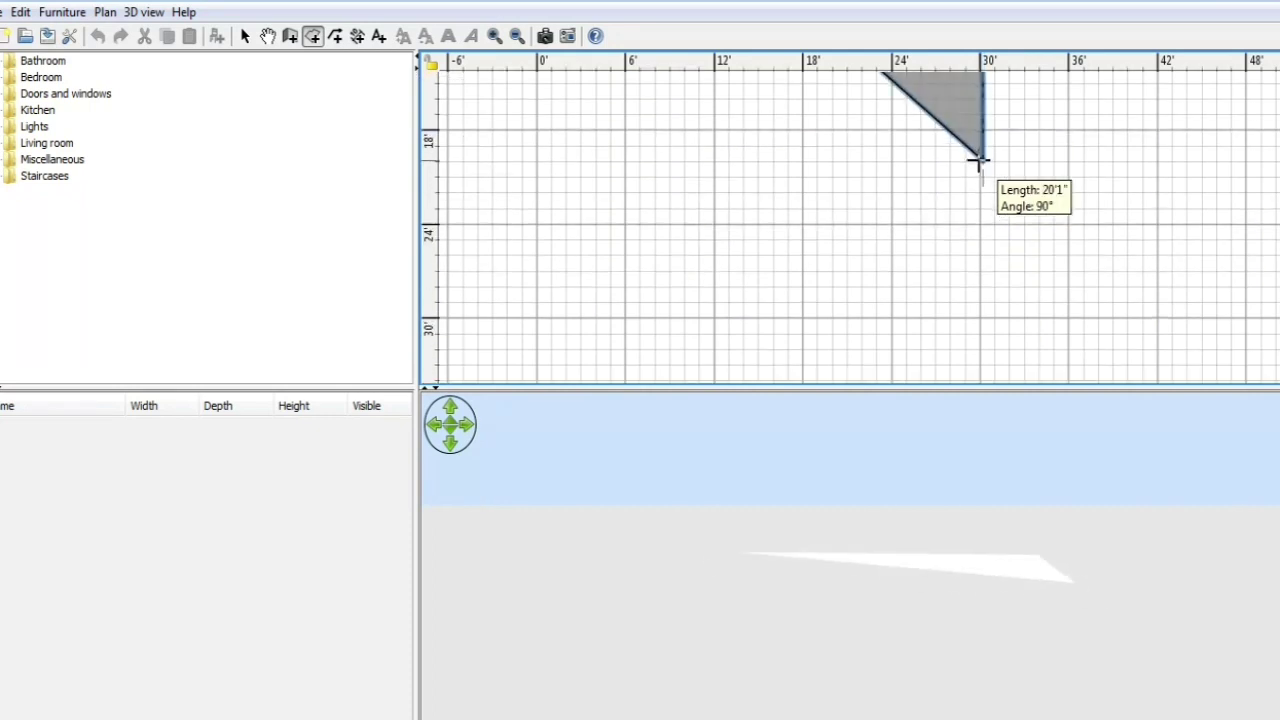
scroll(981, 212, up, 5)
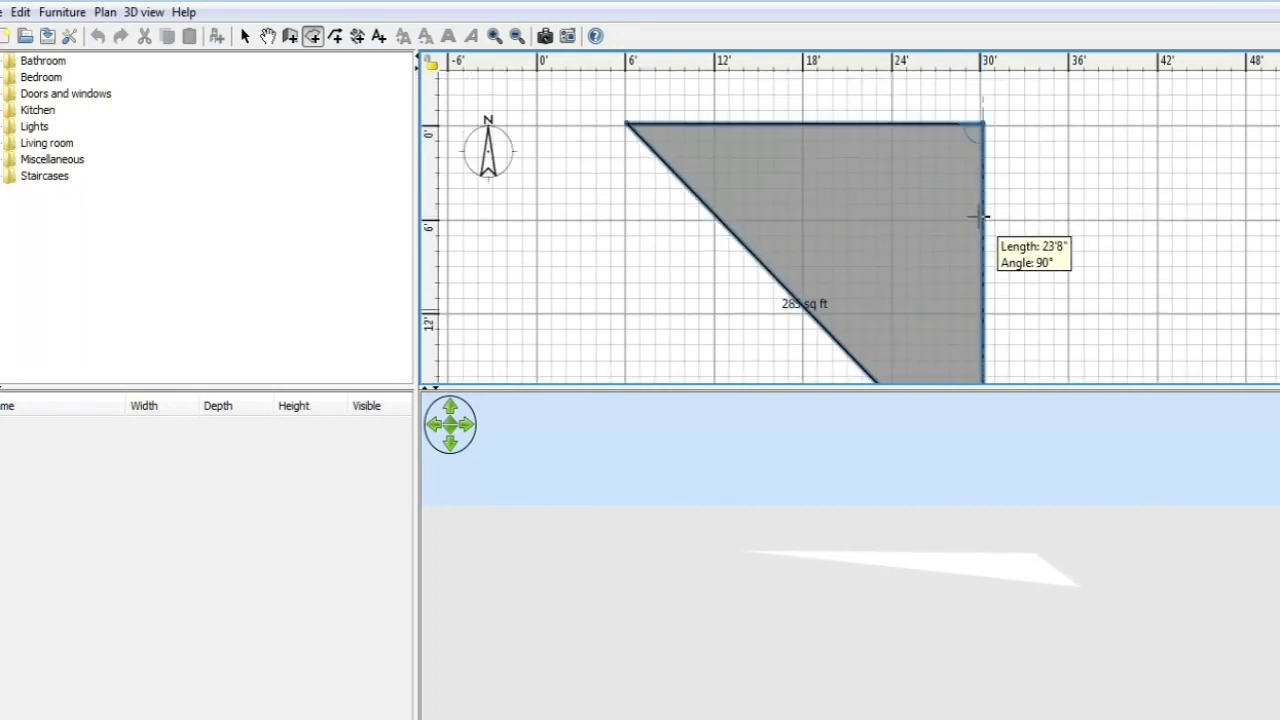
scroll(981, 214, down, 3)
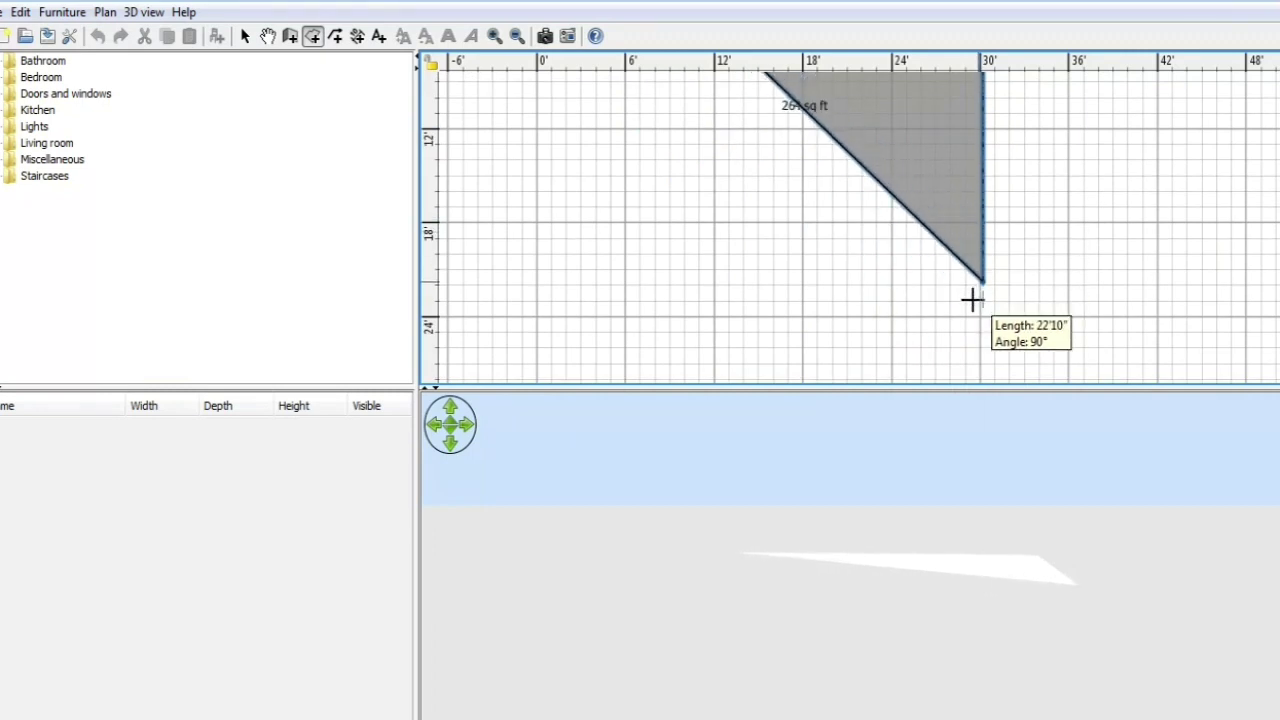
scroll(971, 313, down, 2)
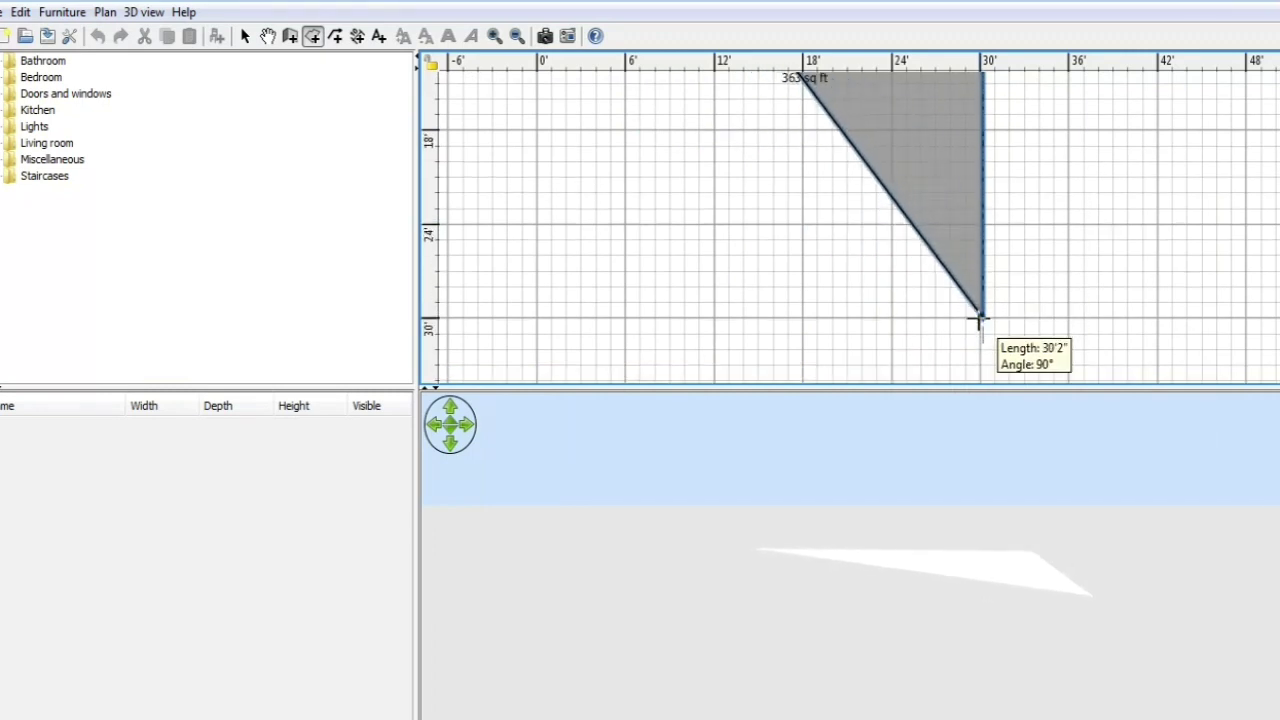
click(981, 314)
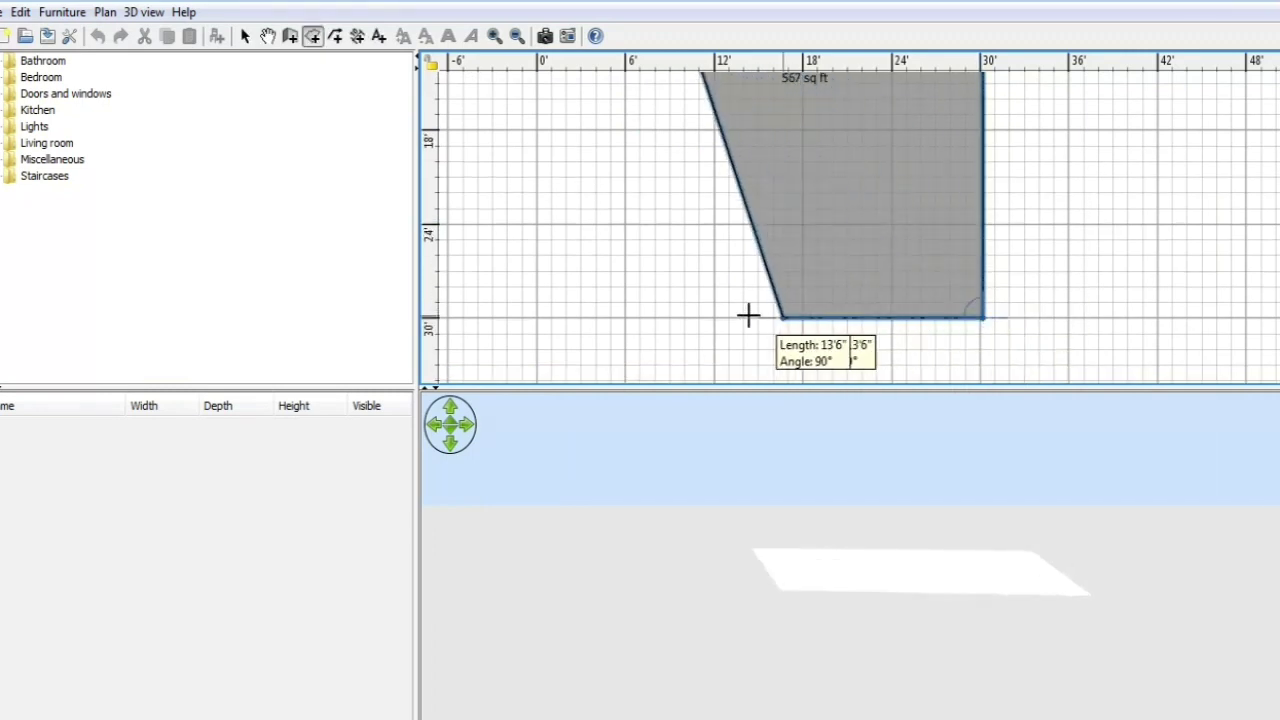
click(627, 318)
scroll(620, 160, up, 5)
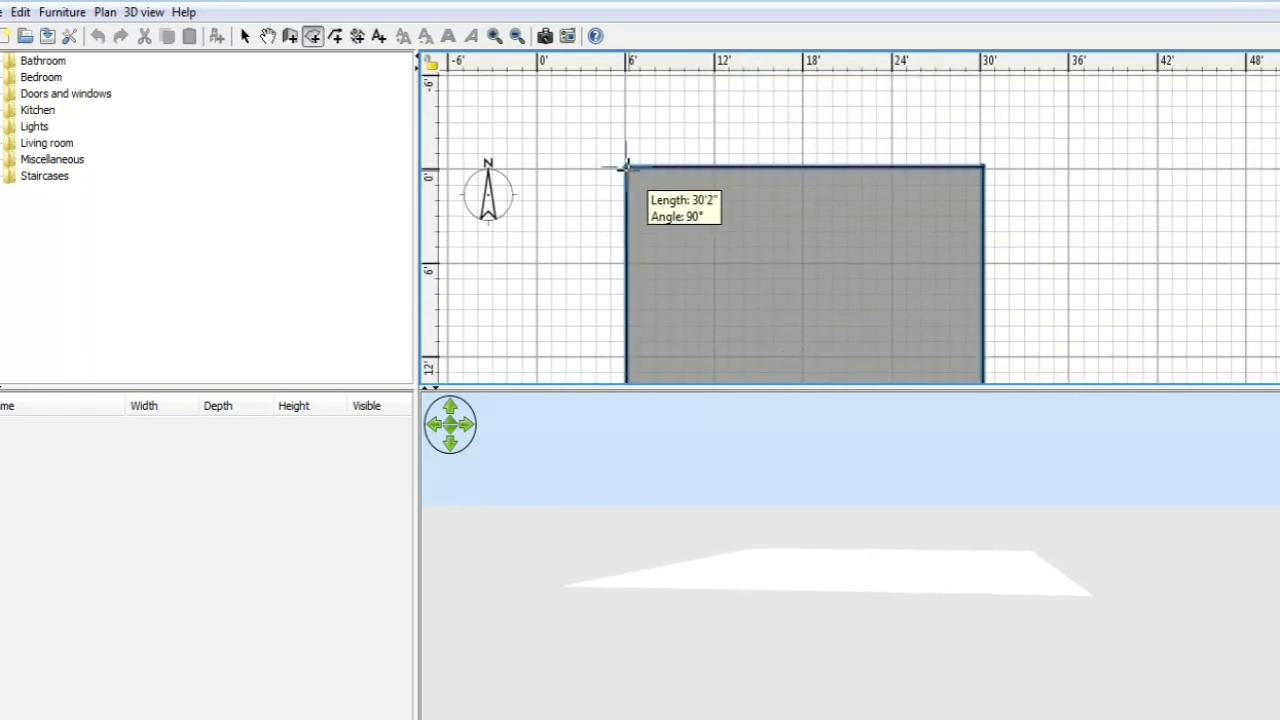
double_click(627, 167)
right_click(803, 129)
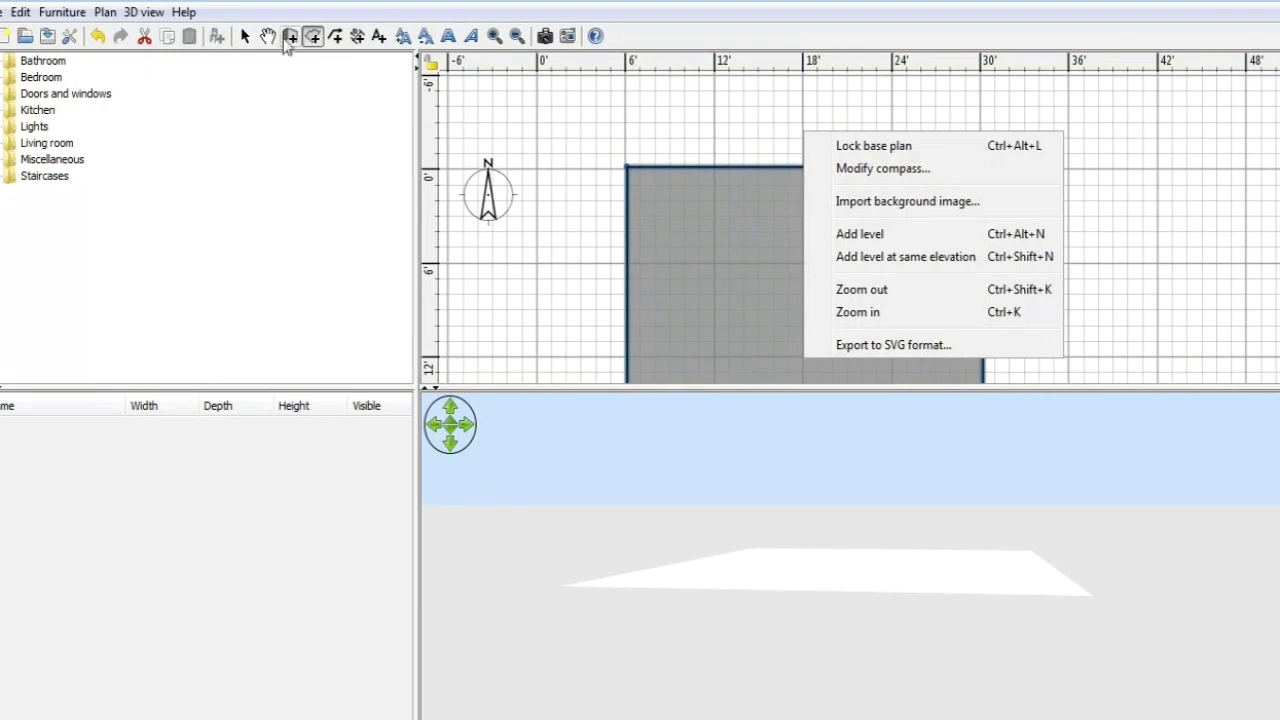
Draw 0'3" thick walls along all four edges of the rectangular room.
click(298, 36)
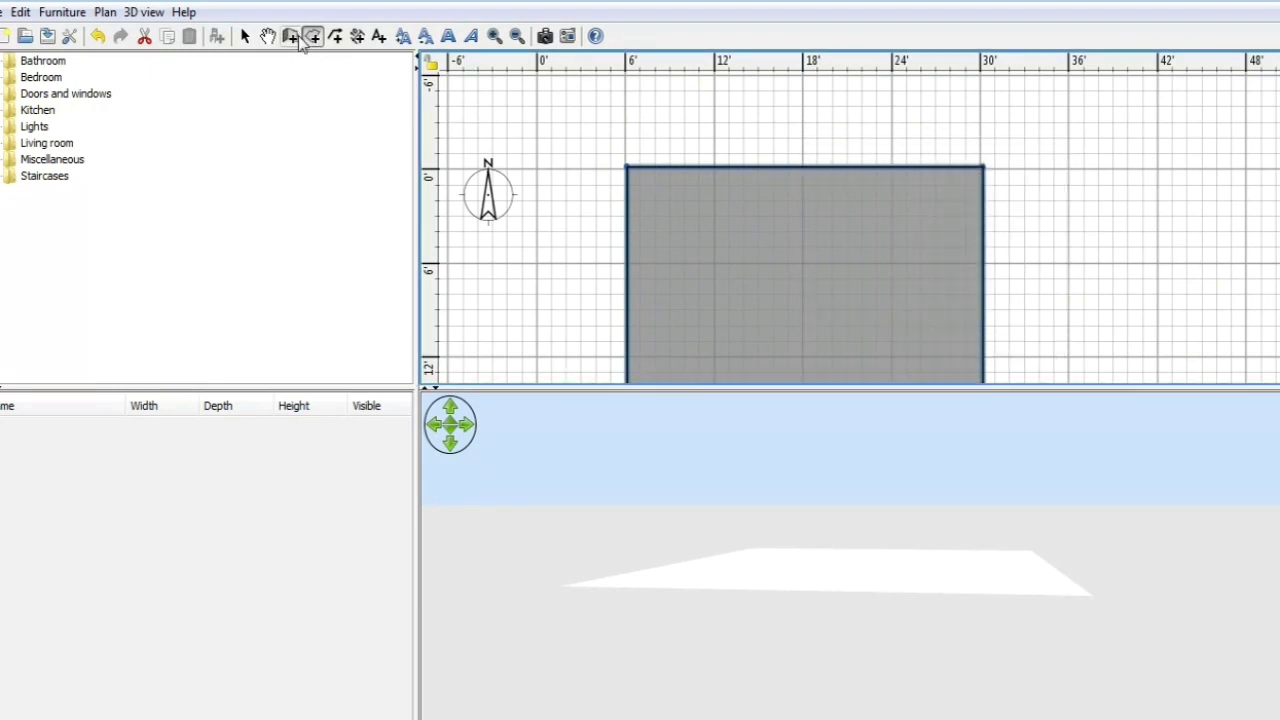
click(292, 36)
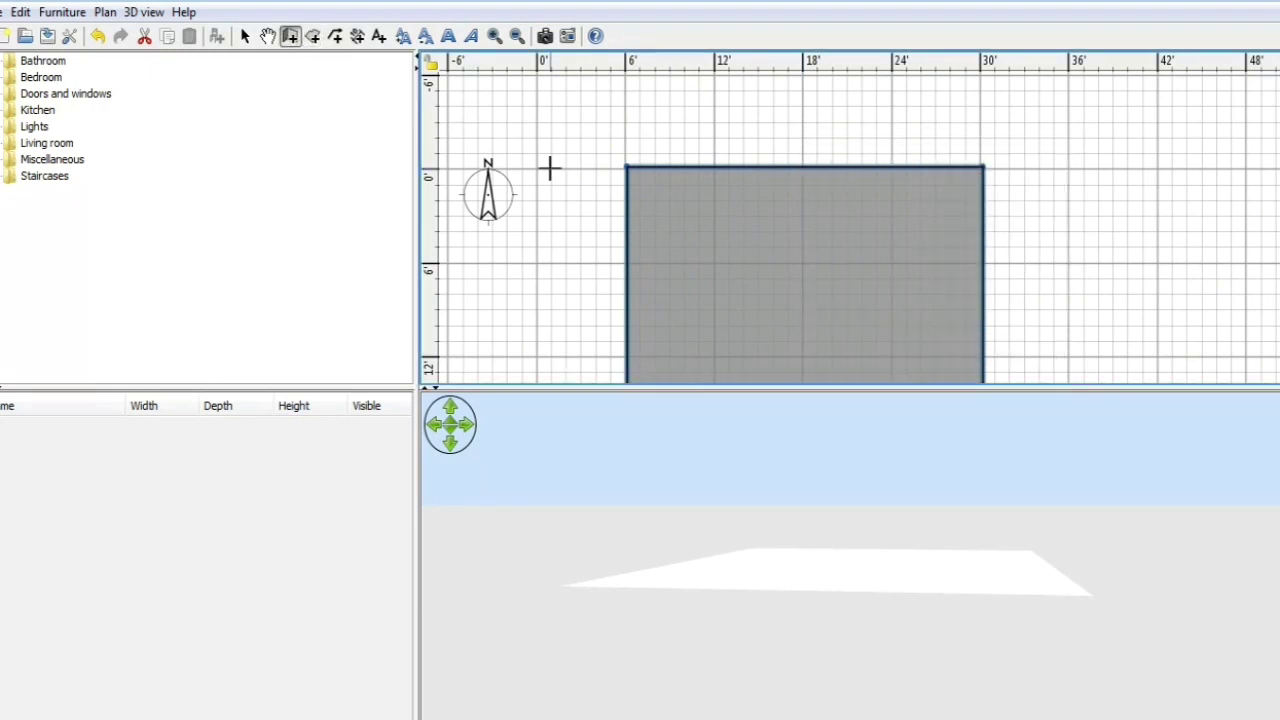
click(628, 167)
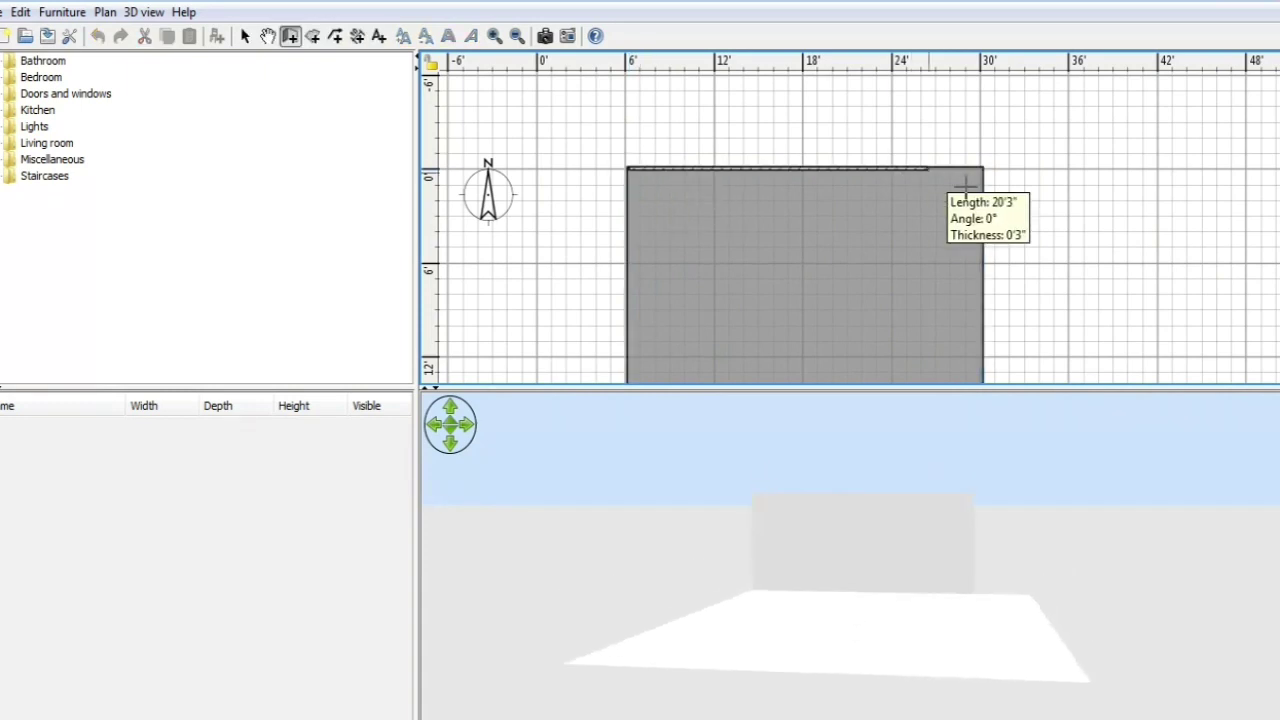
click(983, 167)
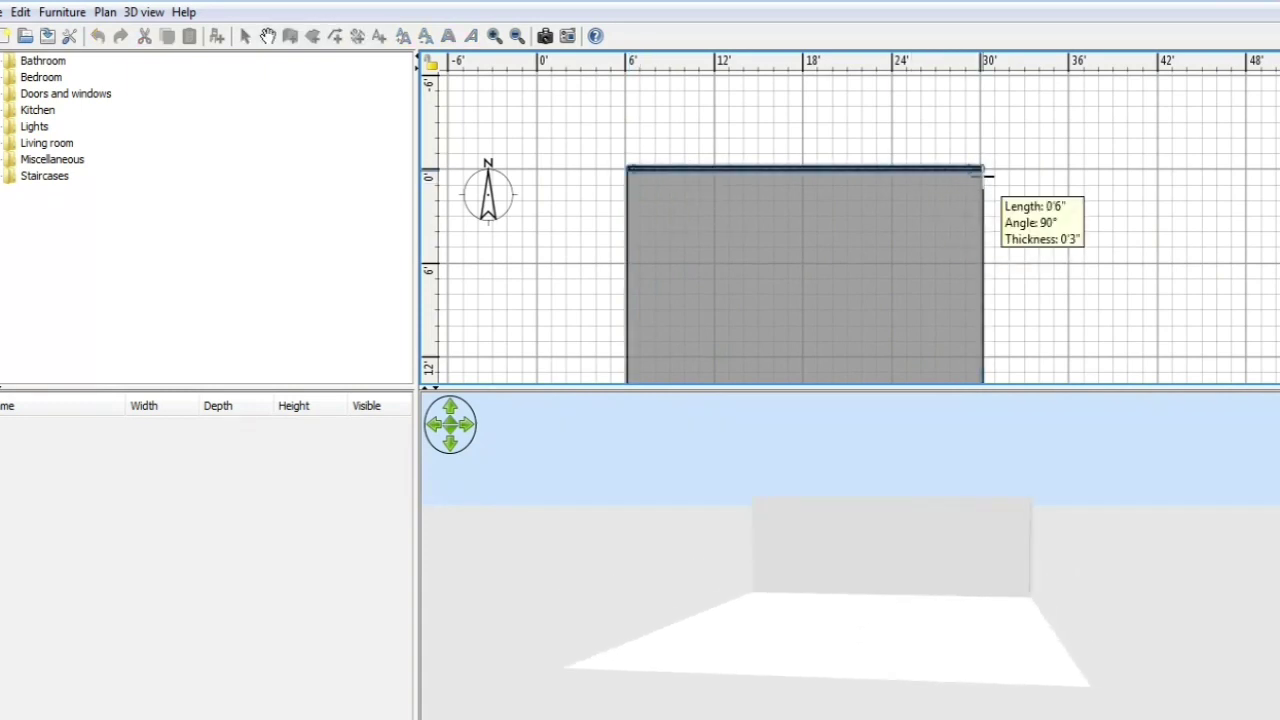
scroll(980, 170, down, 5)
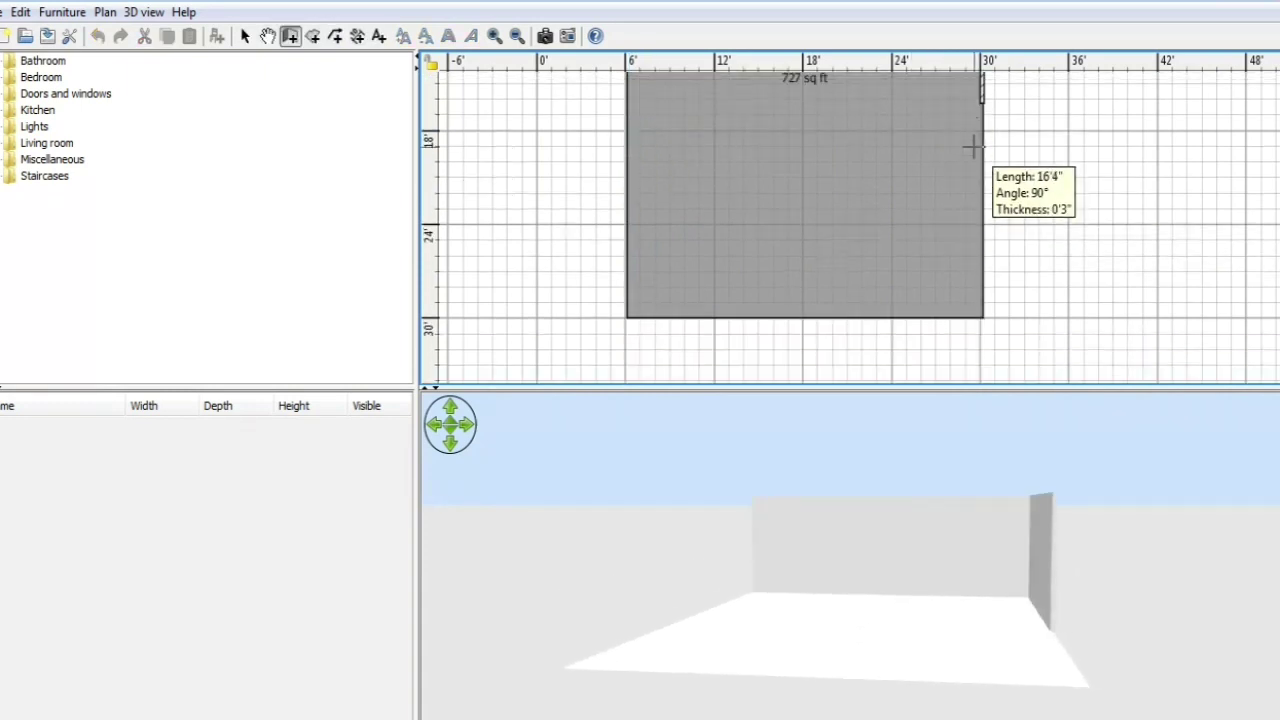
click(984, 318)
click(628, 318)
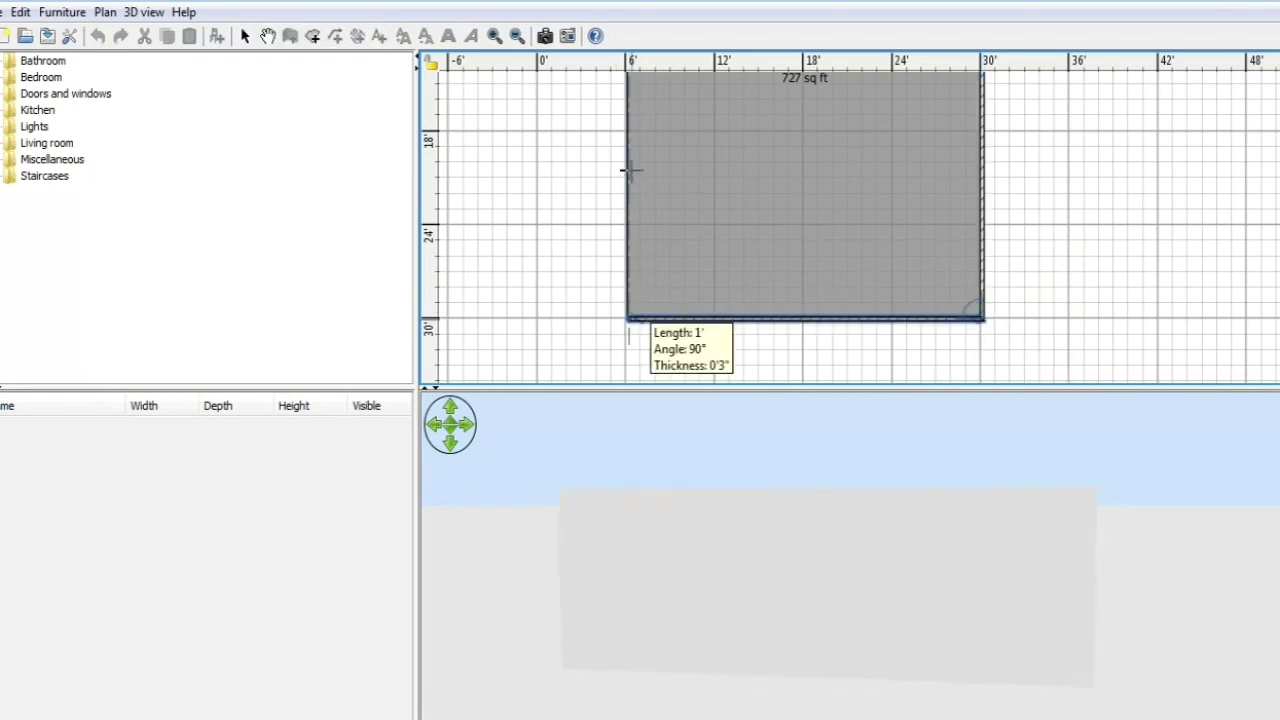
scroll(626, 175, up, 5)
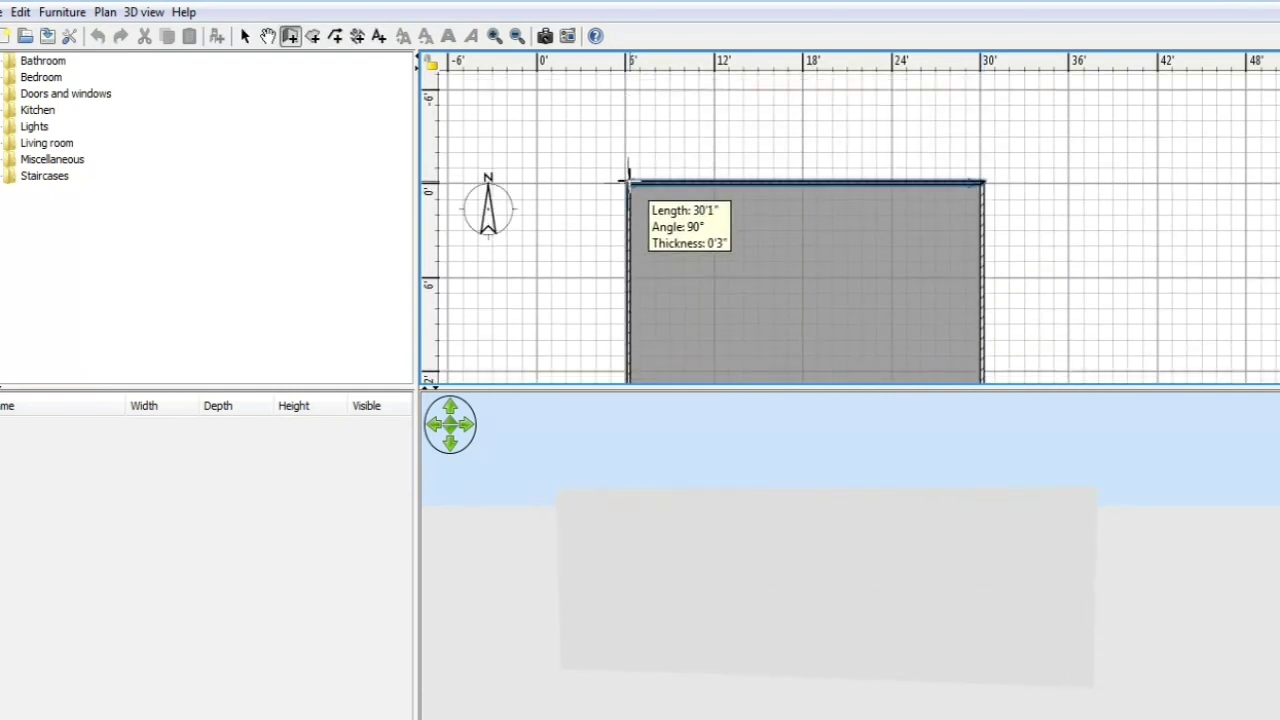
click(627, 182)
right_click(546, 156)
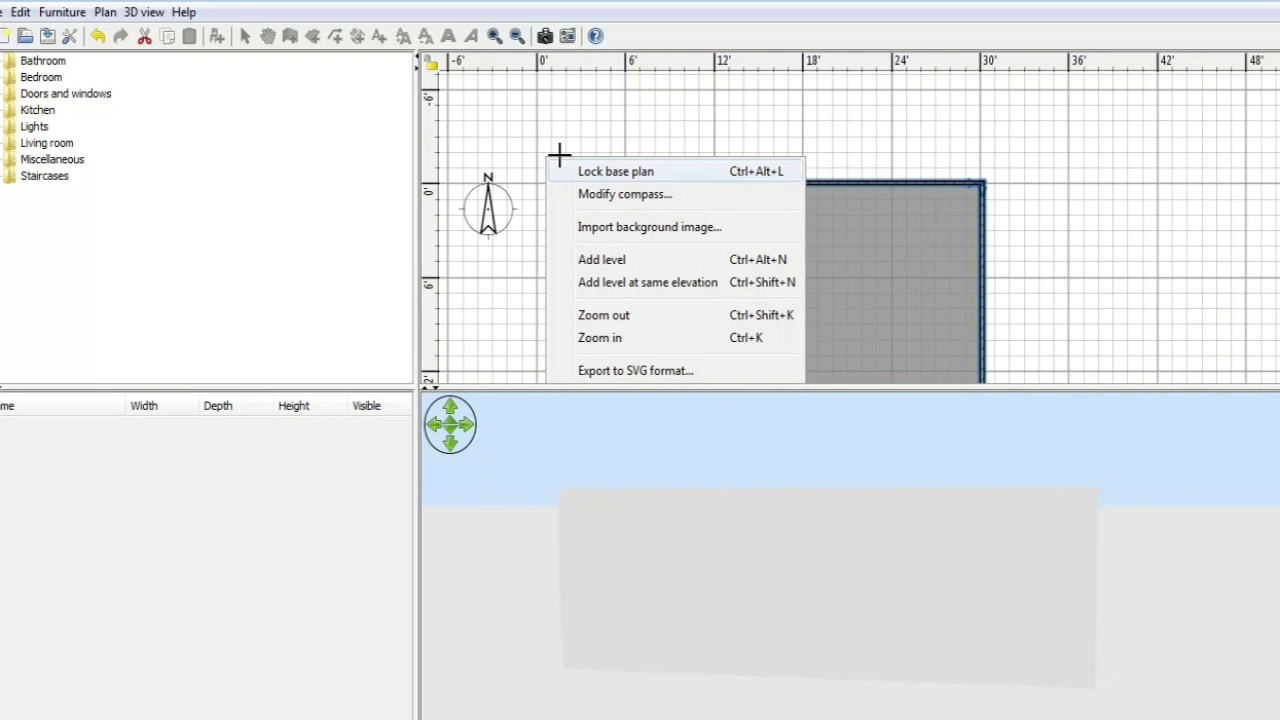
click(1123, 229)
Zoom the plan out and examine the full extent of the walled room.
scroll(928, 258, down, 1)
scroll(928, 258, down, 5)
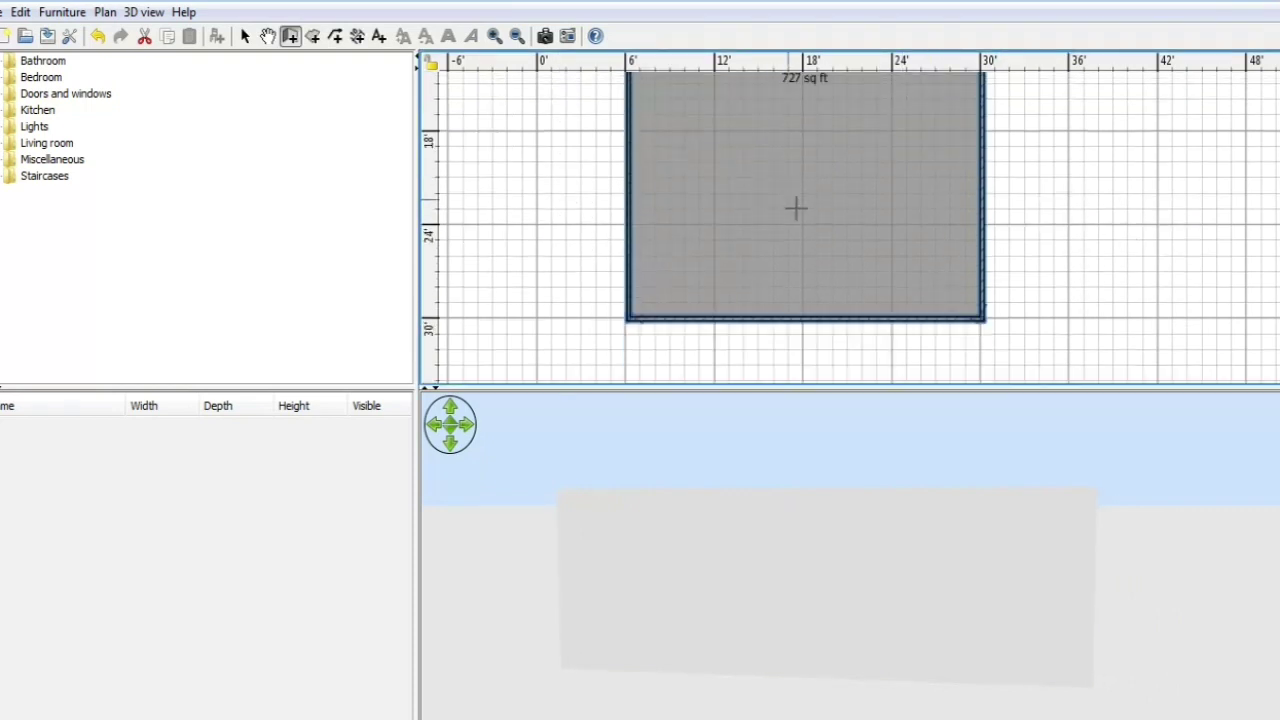
scroll(794, 206, up, 2)
scroll(811, 240, down, 2)
scroll(651, 198, up, 3)
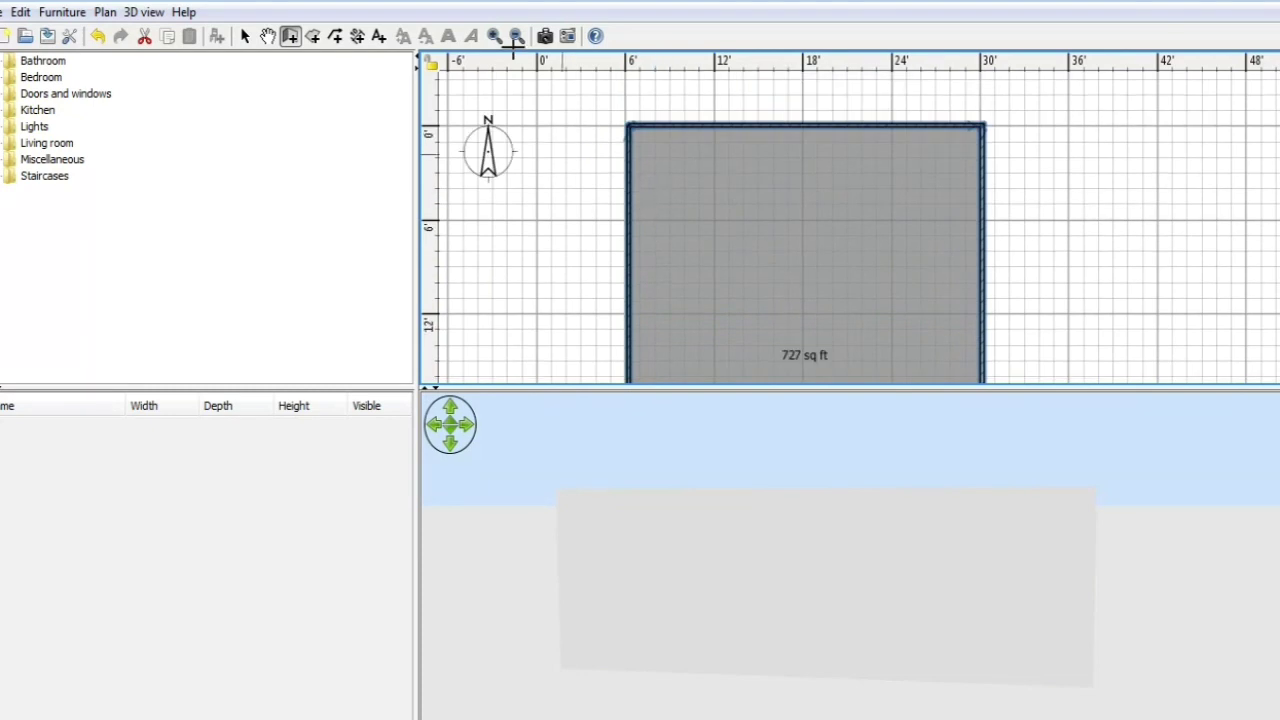
click(516, 37)
click(516, 37)
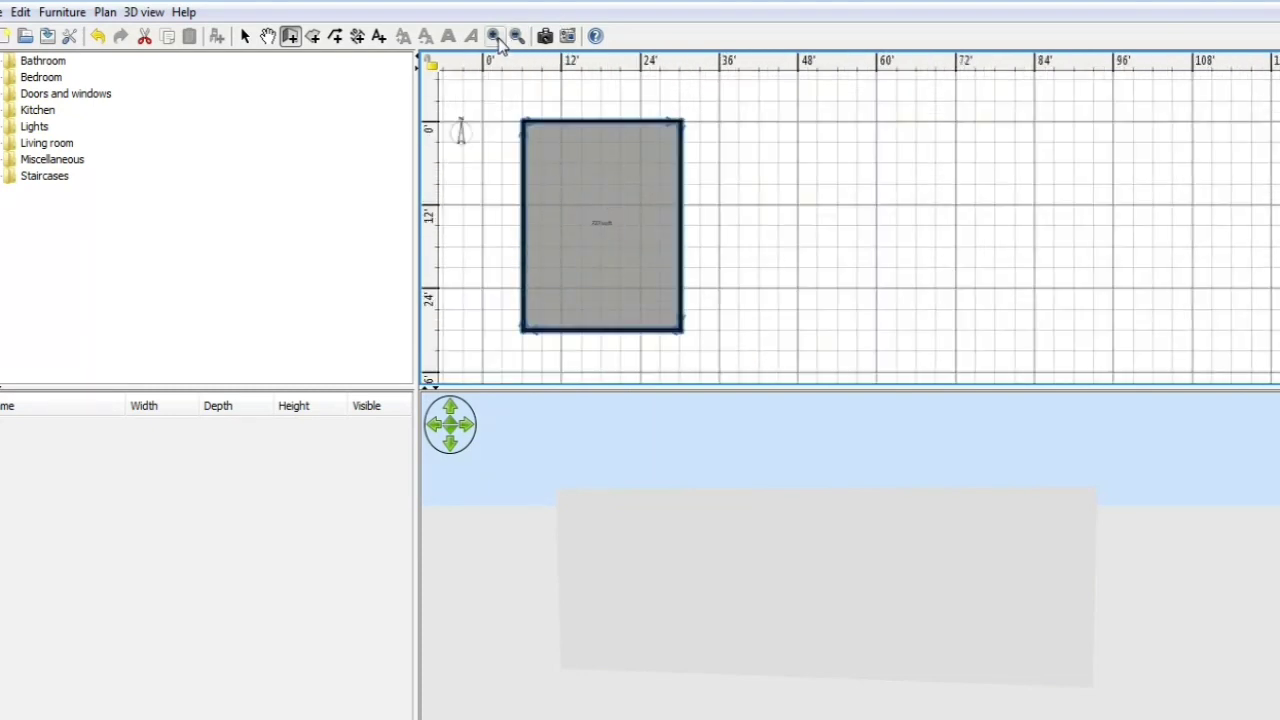
click(496, 38)
scroll(645, 280, down, 1)
scroll(591, 220, up, 2)
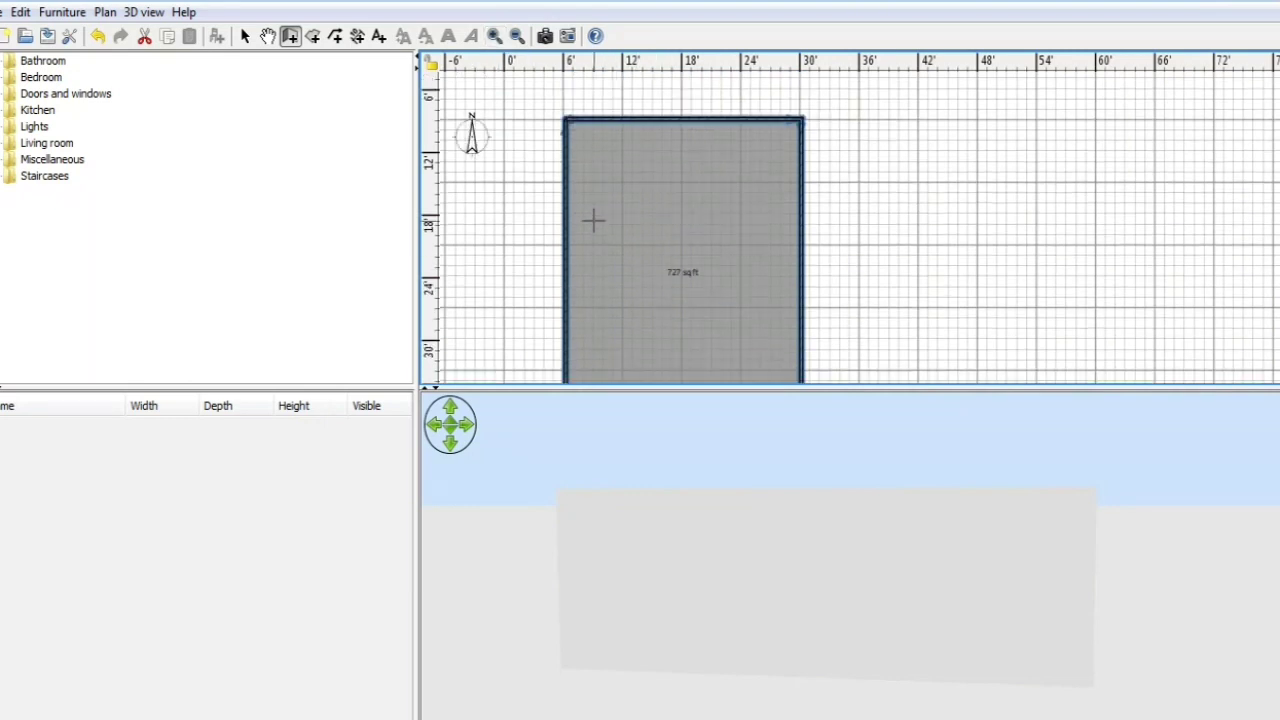
scroll(593, 221, down, 2)
scroll(593, 222, up, 2)
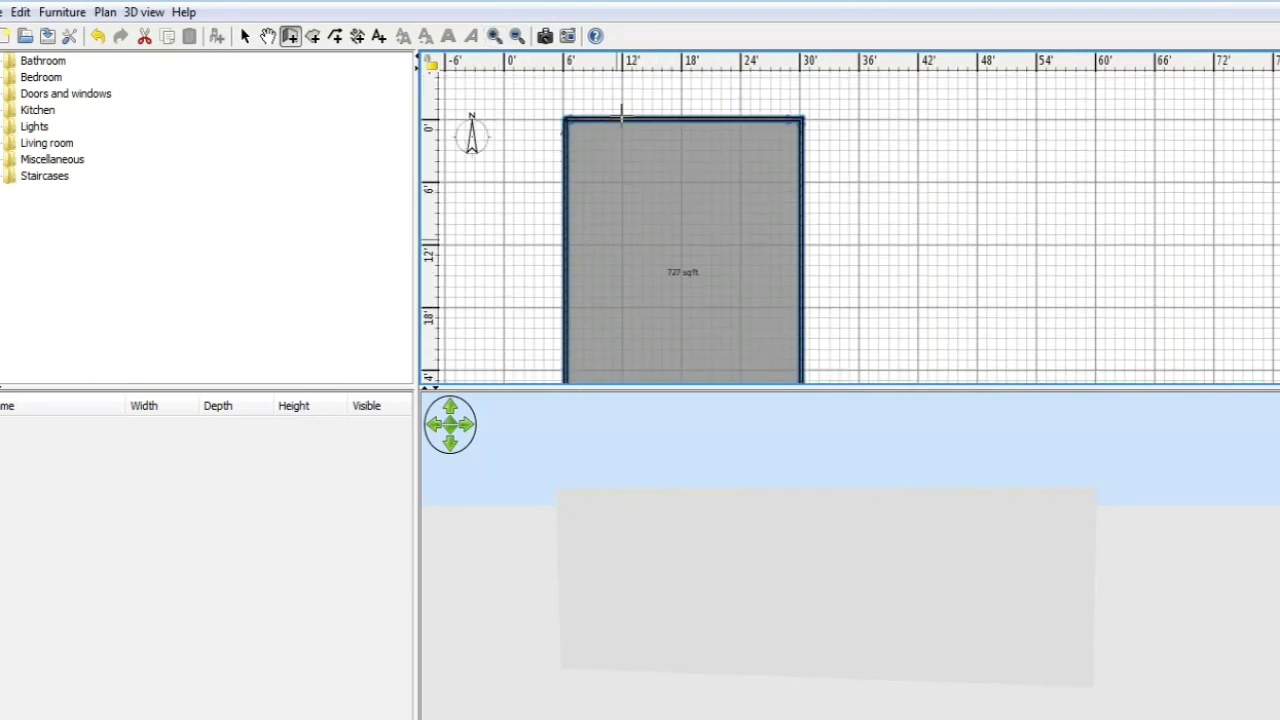
Draw a 0'3" thick partition wall across the full width of the room, about 18' down on the vertical ruler.
scroll(597, 283, down, 2)
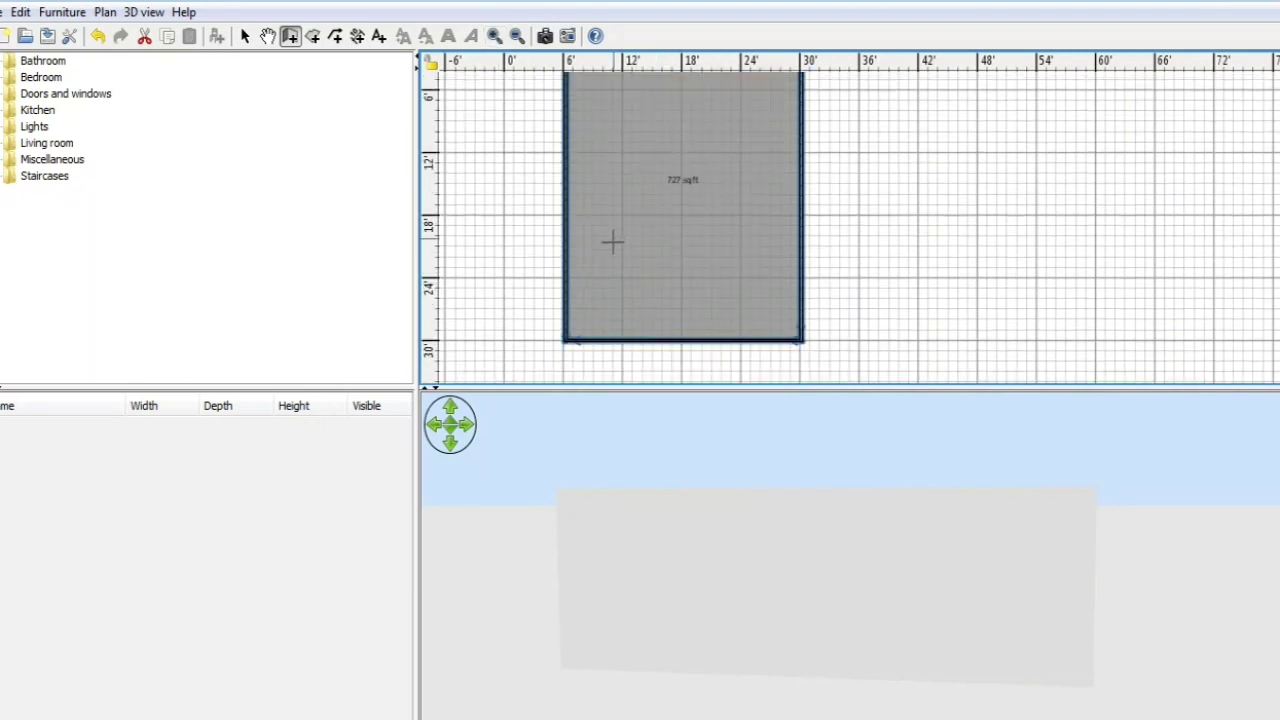
click(565, 213)
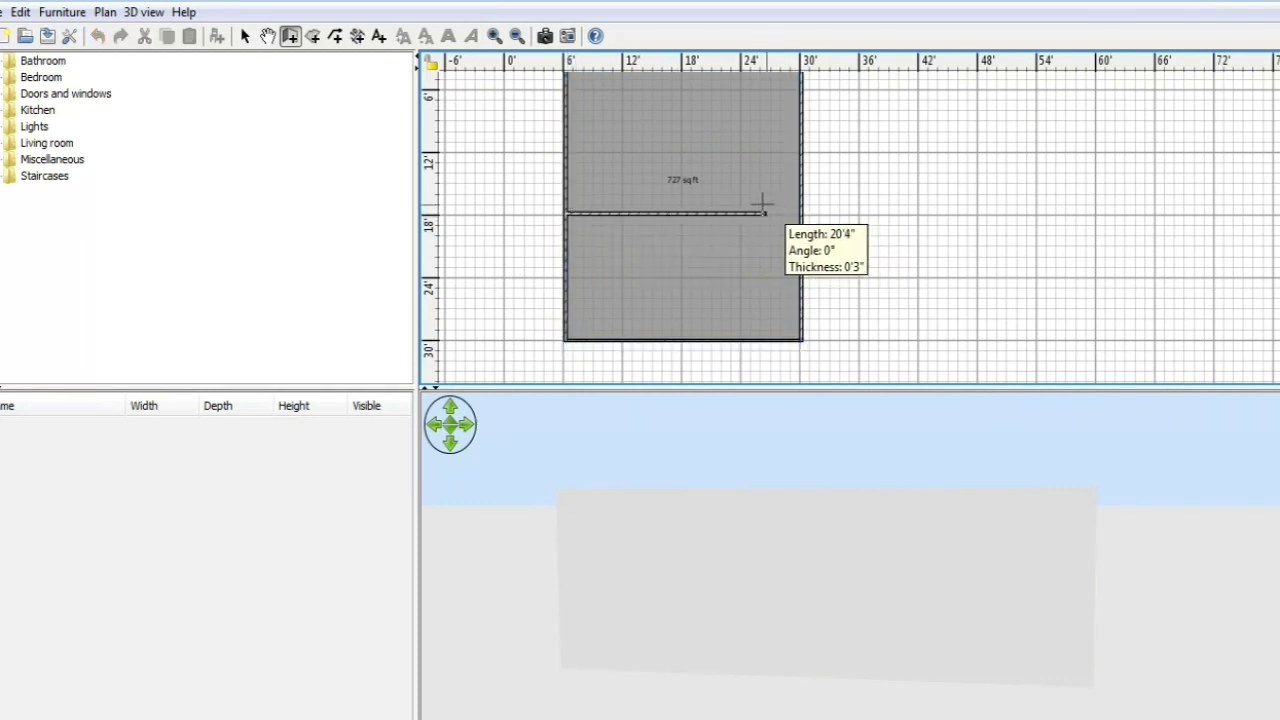
click(800, 213)
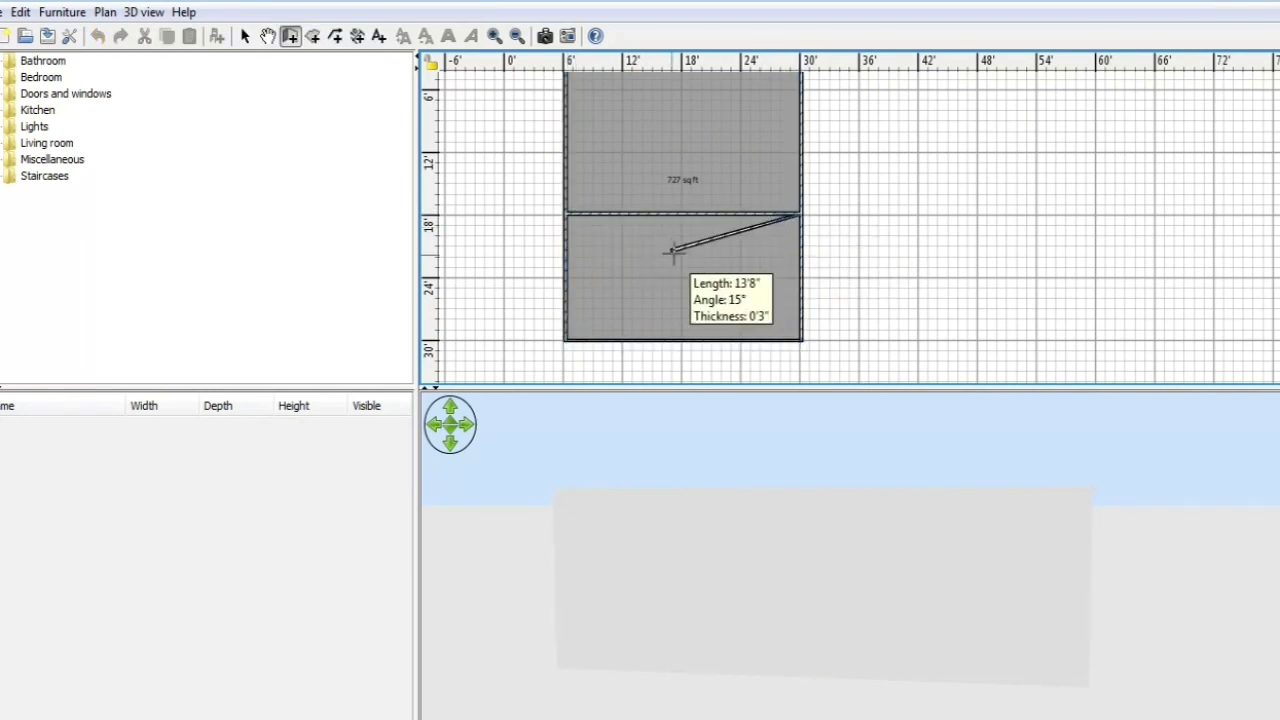
right_click(745, 253)
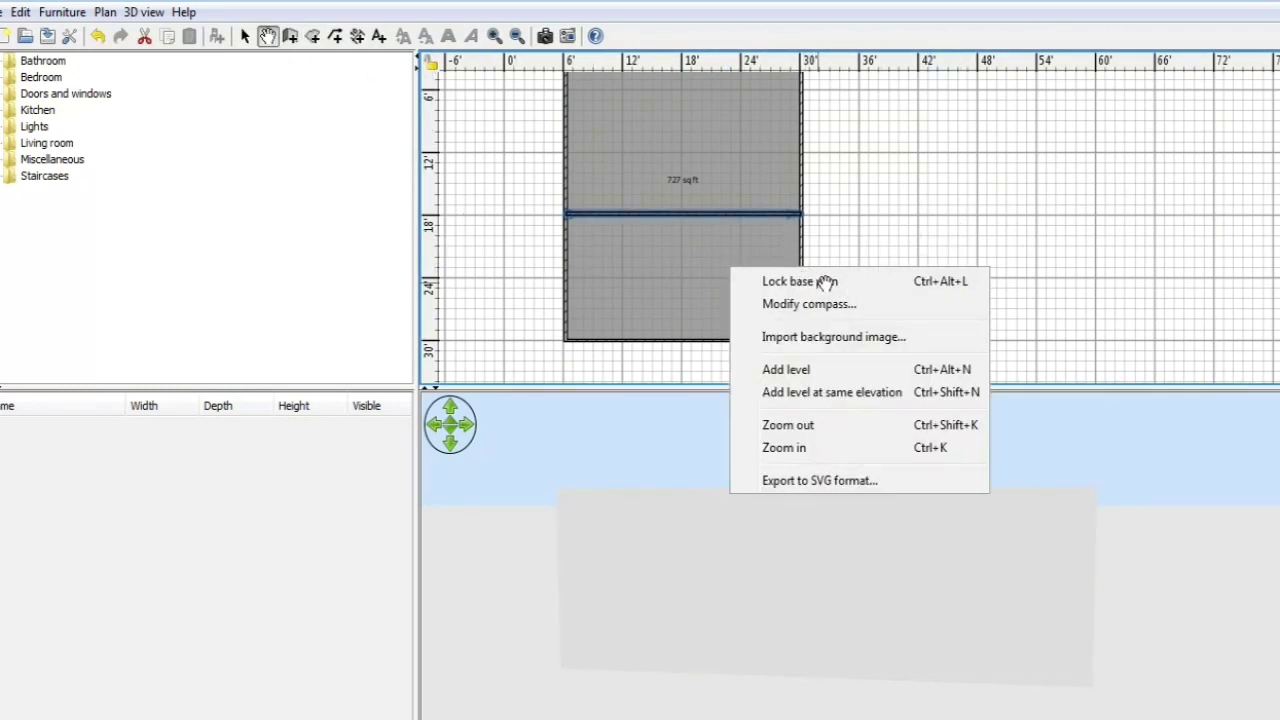
right_click(1008, 297)
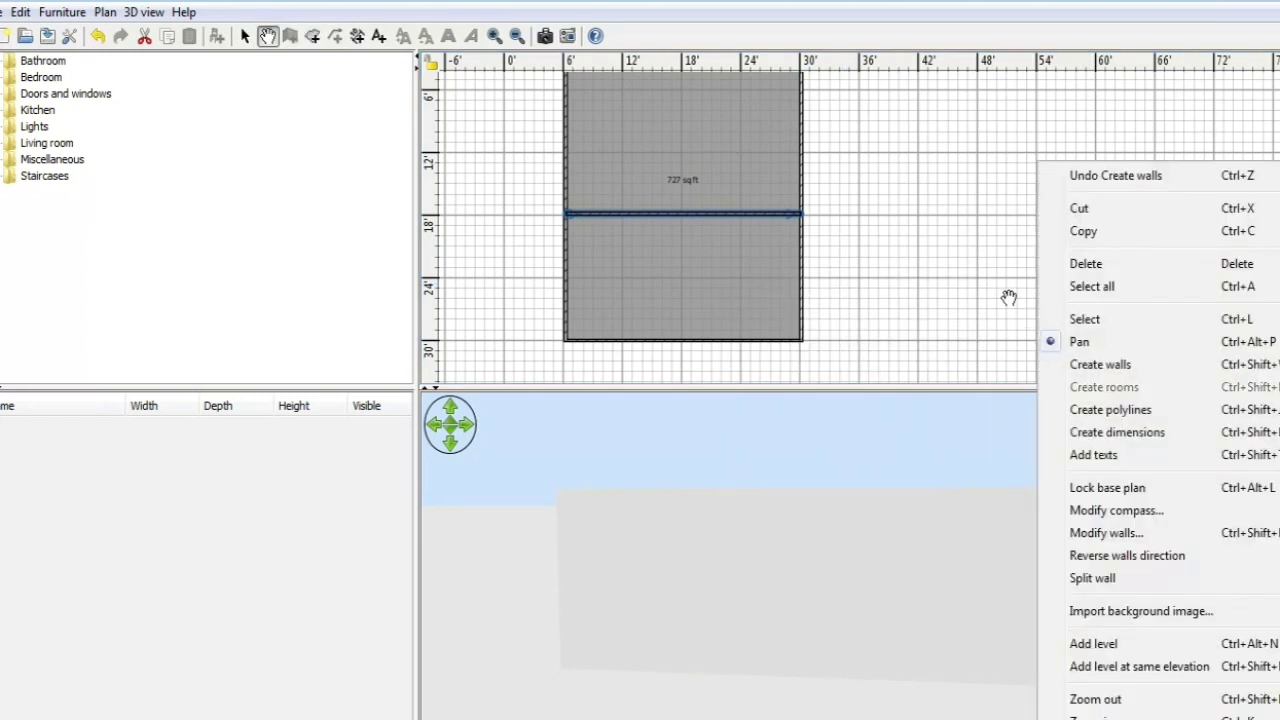
right_click(988, 302)
click(944, 430)
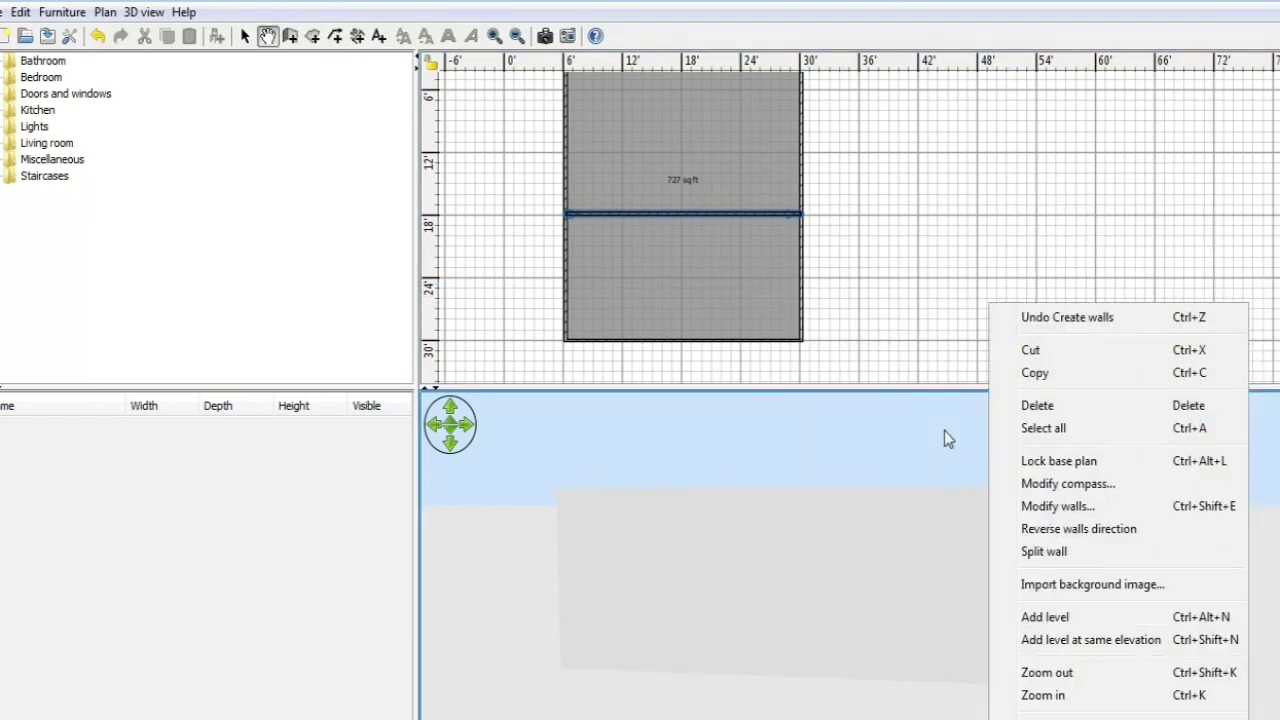
right_click(932, 425)
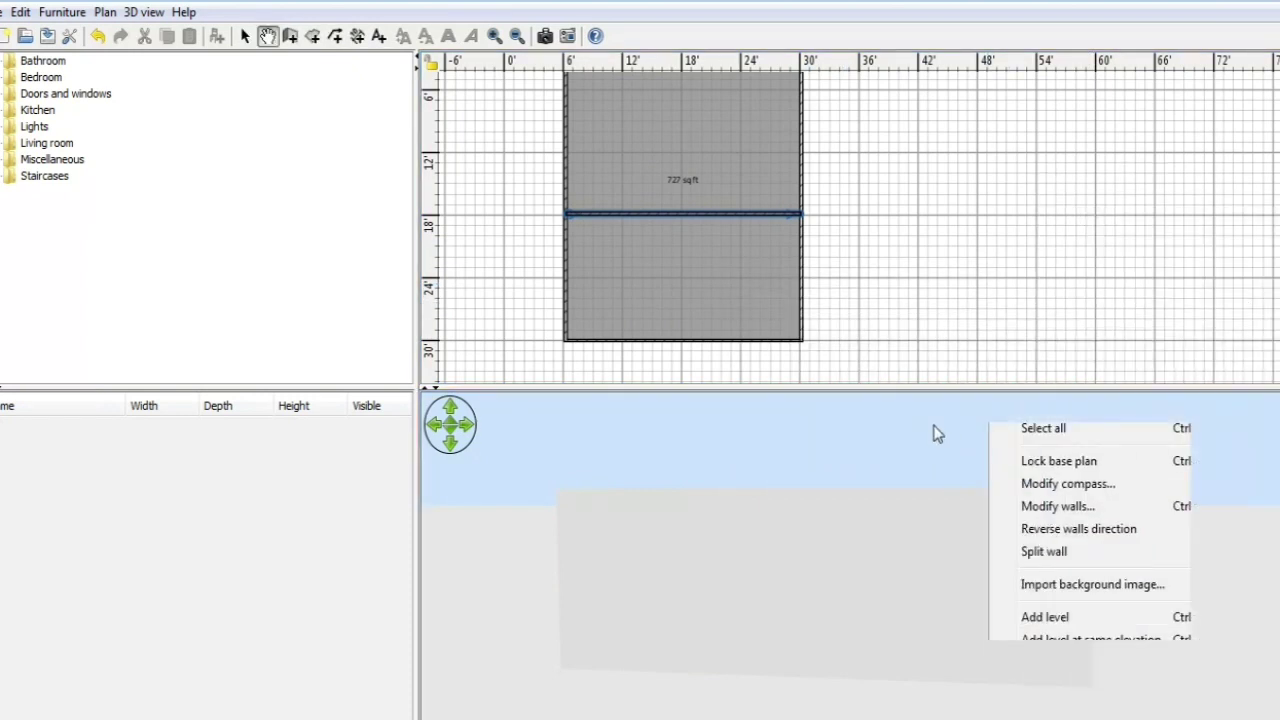
Move the partition wall south to about 21' down on the vertical ruler, keeping it spanning the full room width.
click(245, 37)
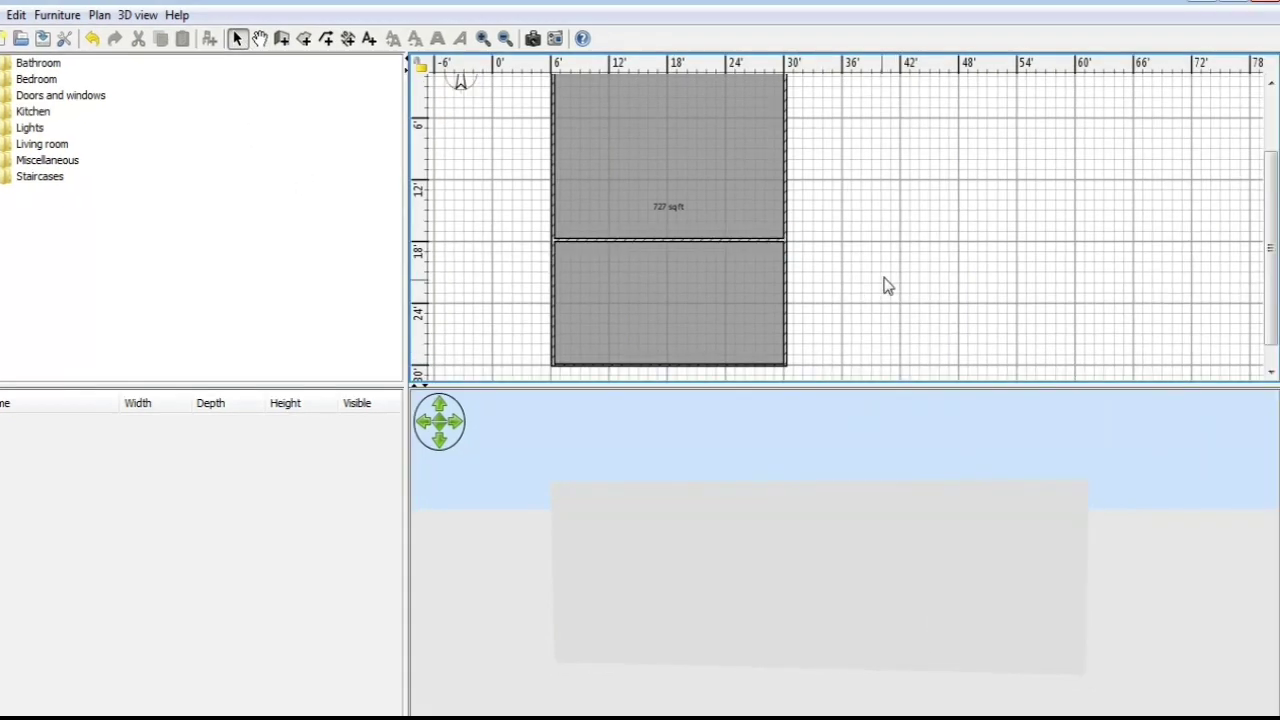
scroll(794, 260, up, 3)
scroll(731, 243, down, 4)
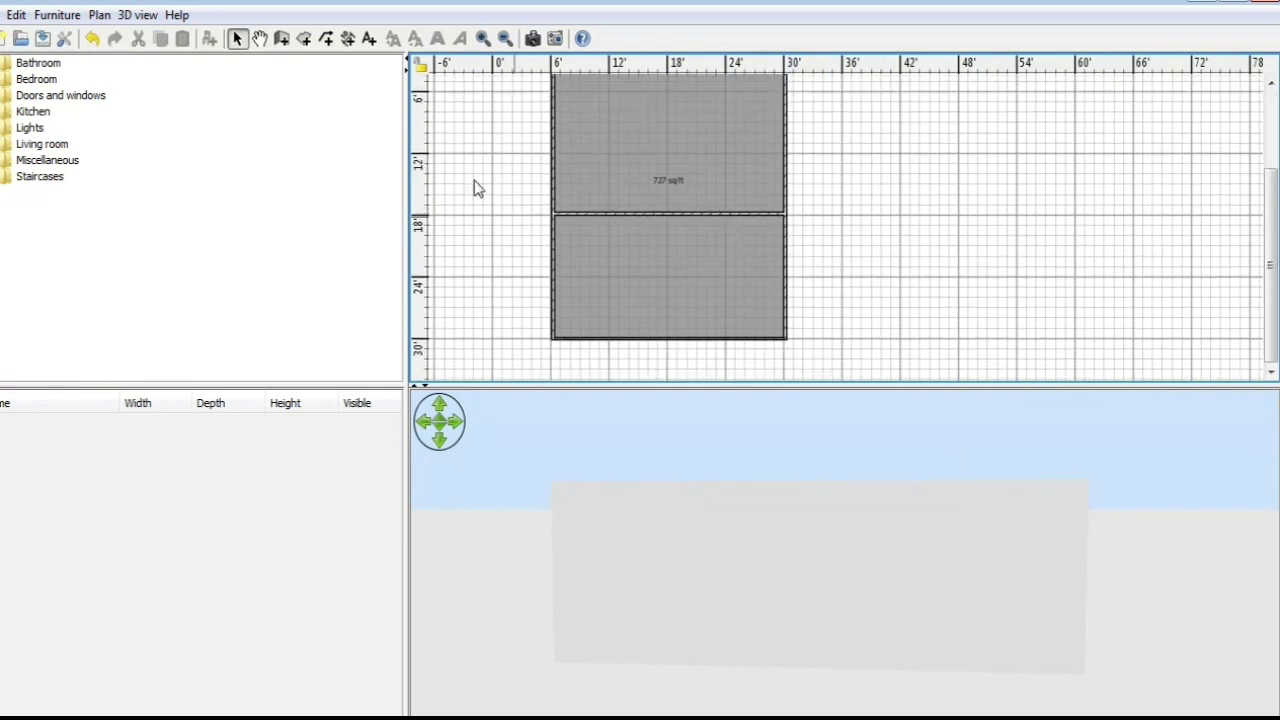
drag(813, 619, 1090, 716)
drag(750, 716, 1042, 679)
click(604, 219)
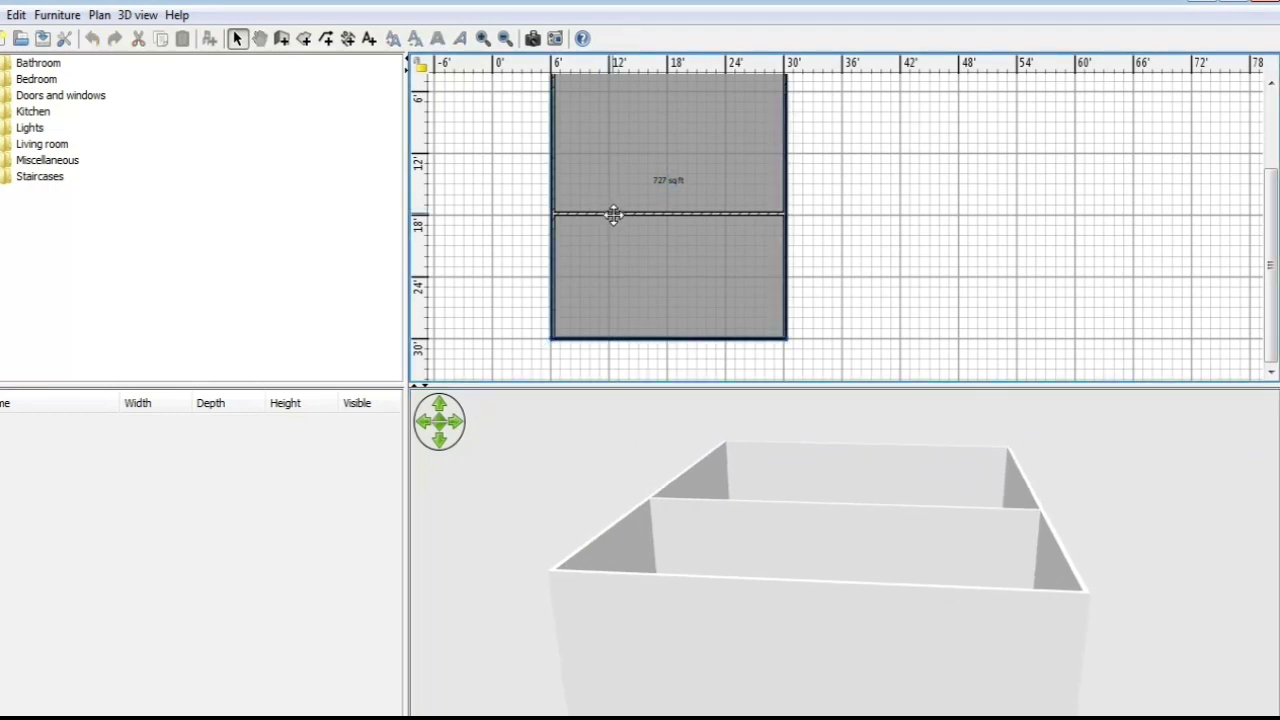
click(608, 212)
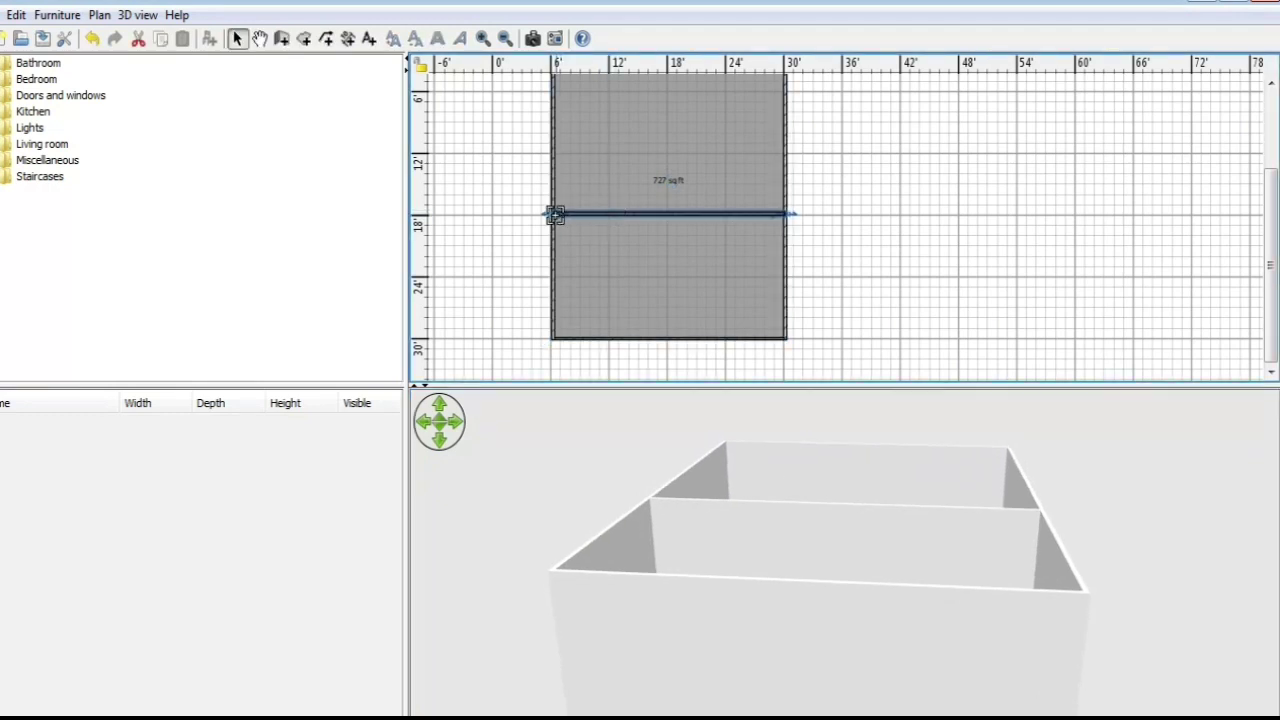
drag(555, 215, 556, 248)
drag(662, 208, 661, 244)
drag(1054, 558, 870, 576)
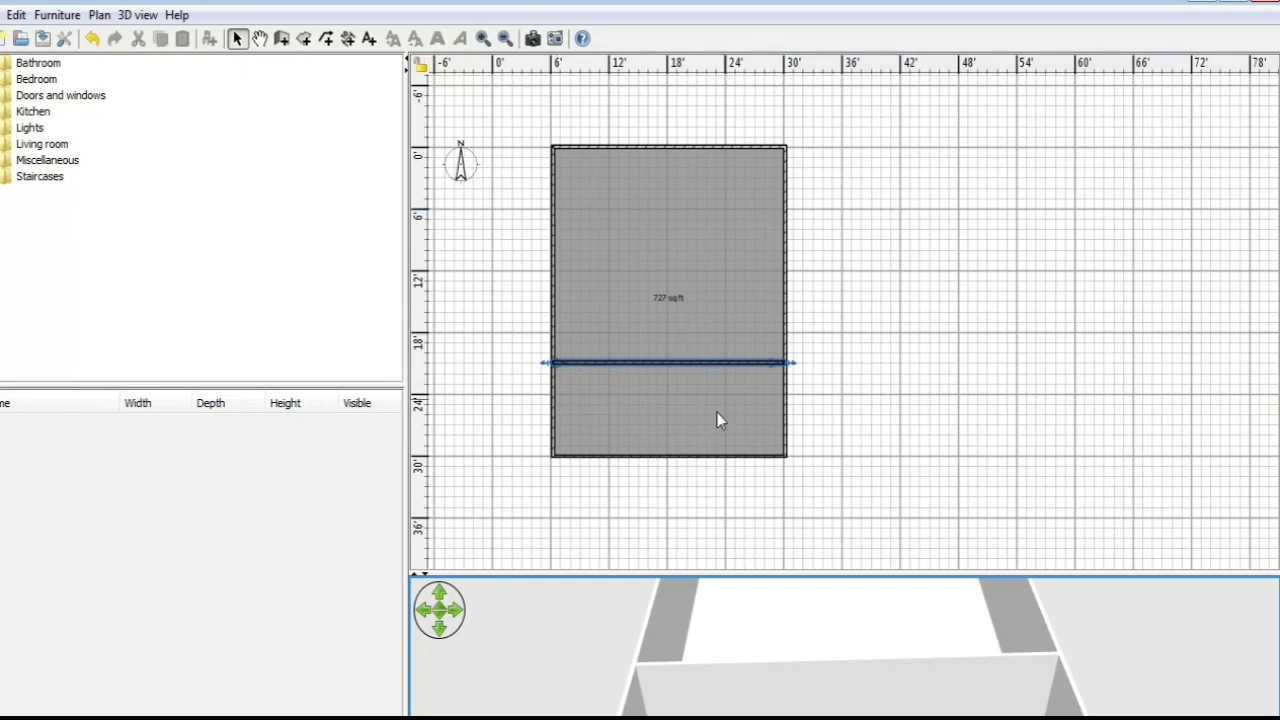
Examine the furniture catalog's bathroom, bedroom, doors and windows, kitchen, lights, living room and staircases categories.
click(283, 42)
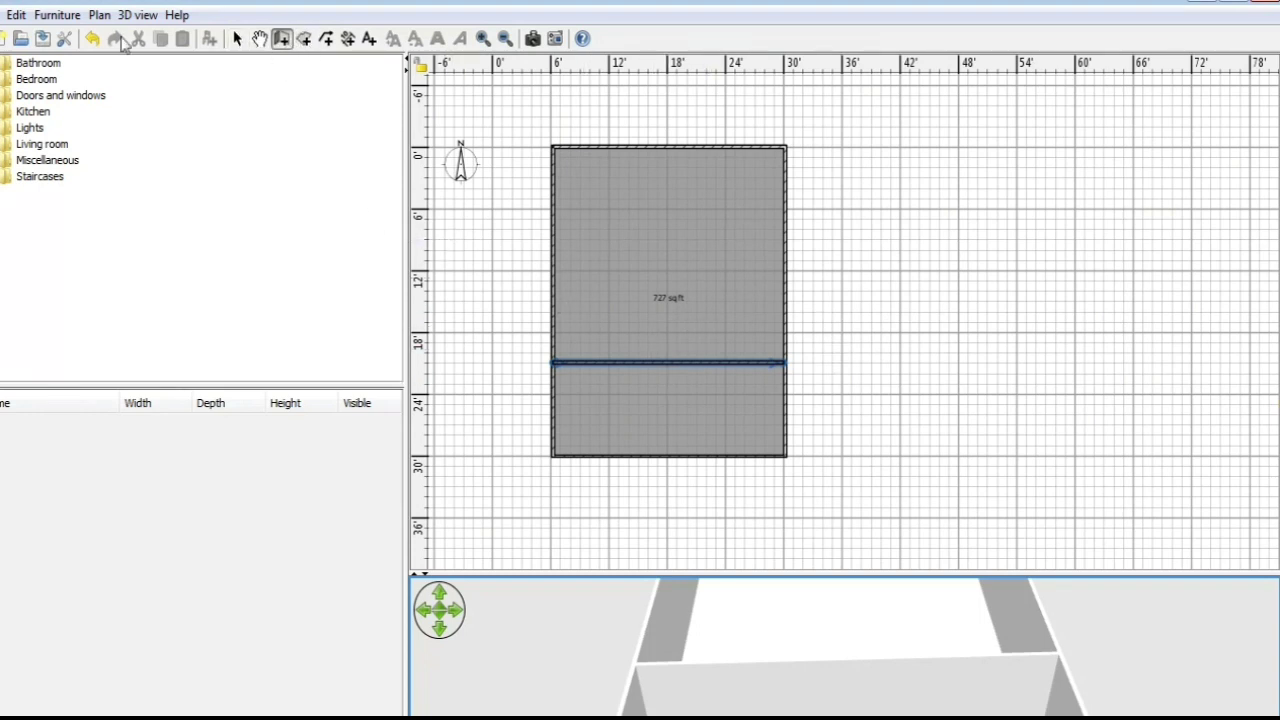
double_click(38, 62)
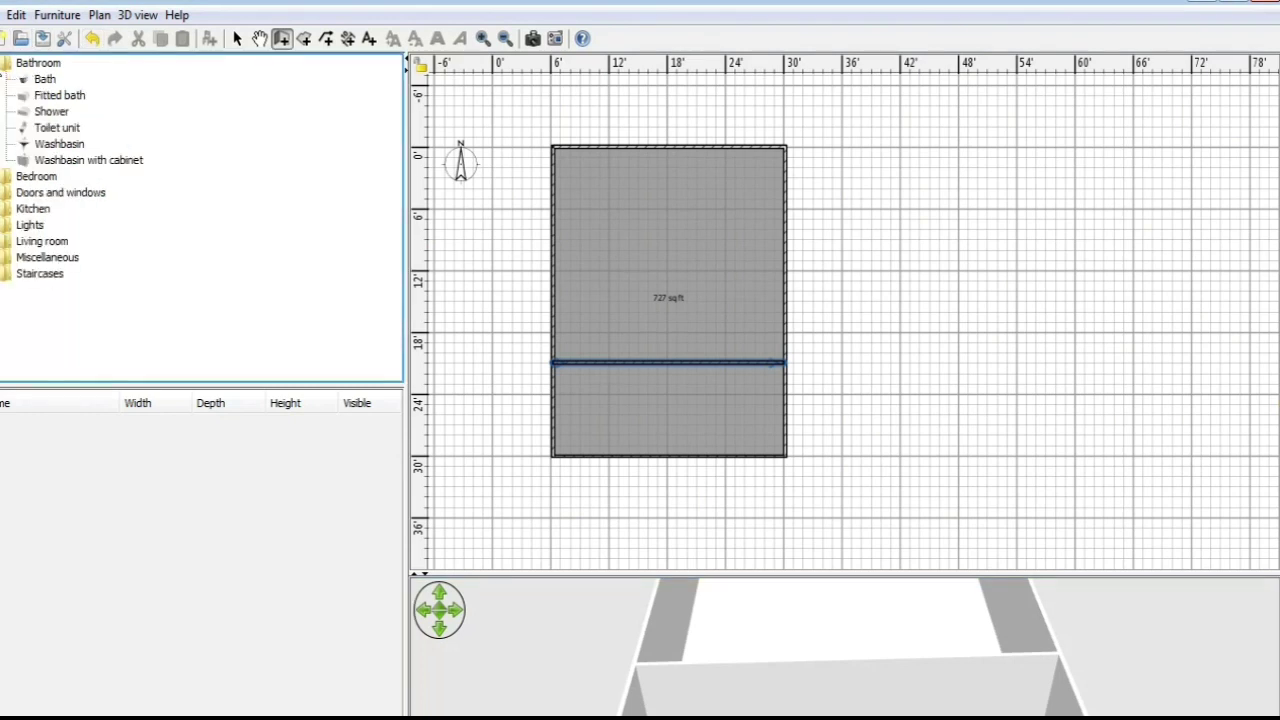
click(1, 63)
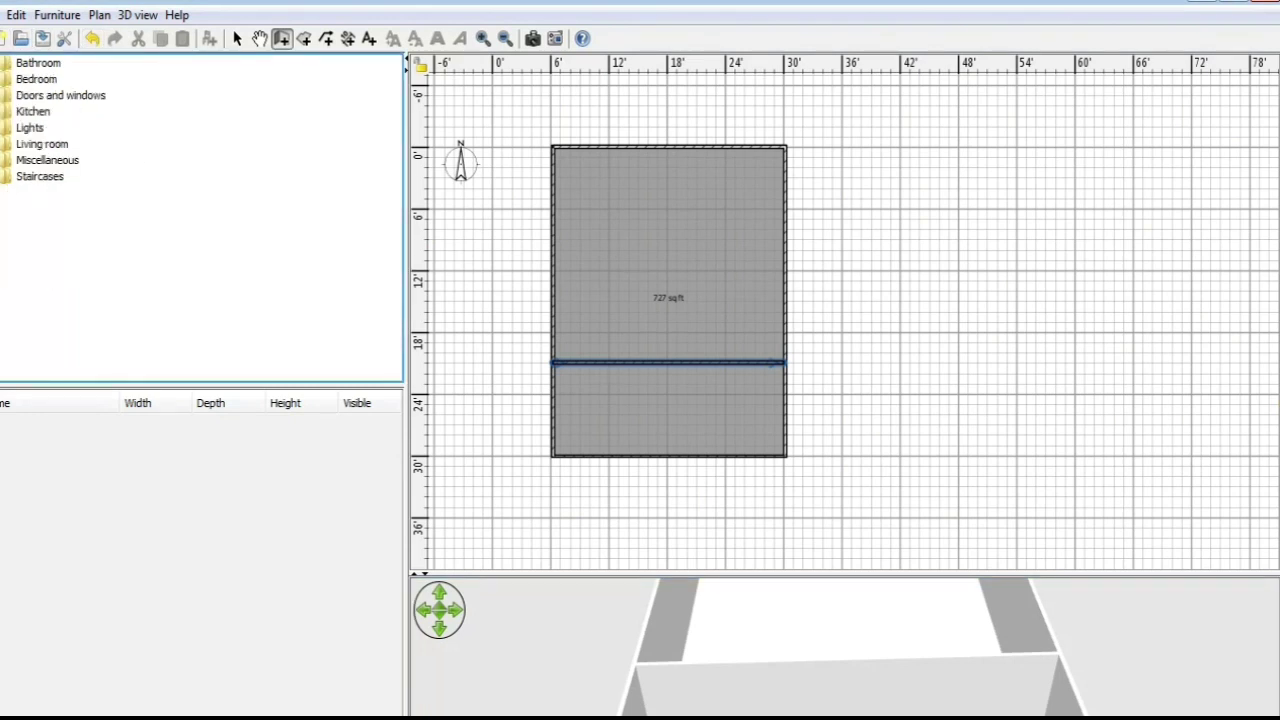
click(1, 79)
click(1, 79)
click(2, 95)
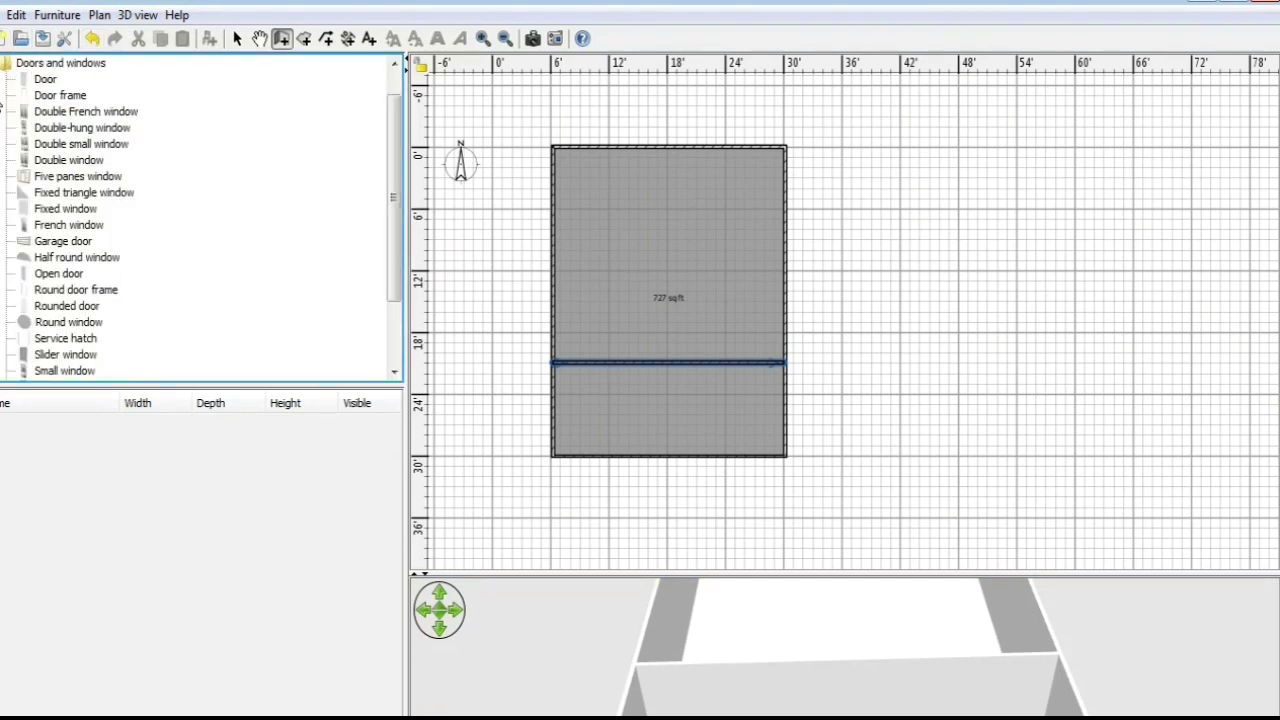
scroll(94, 246, down, 2)
scroll(93, 248, up, 3)
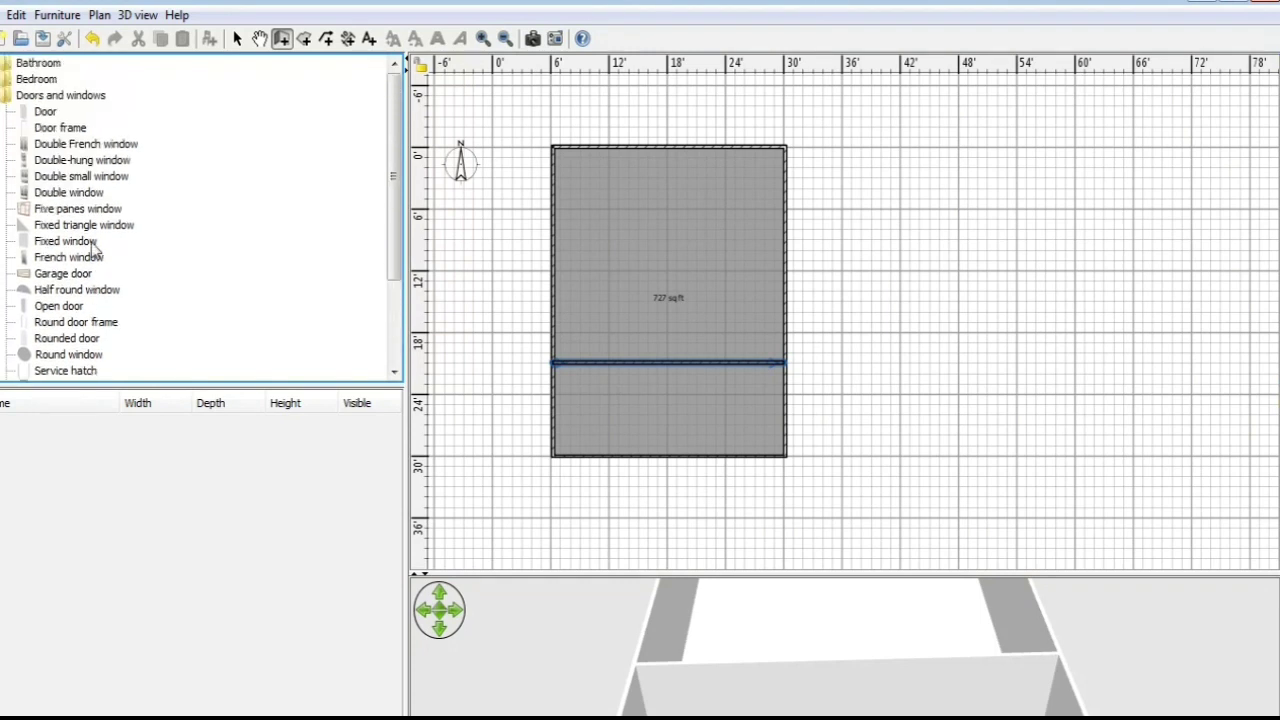
click(1, 95)
click(1, 111)
click(1, 111)
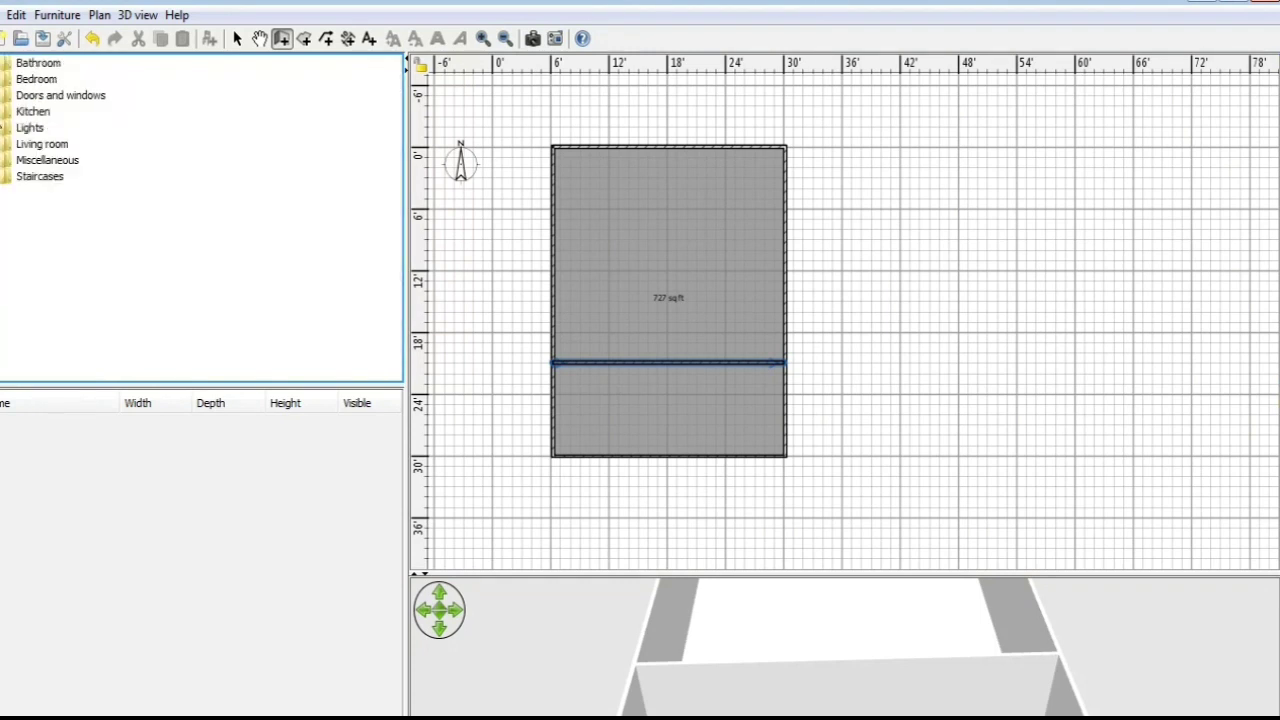
click(1, 127)
click(1, 127)
click(2, 144)
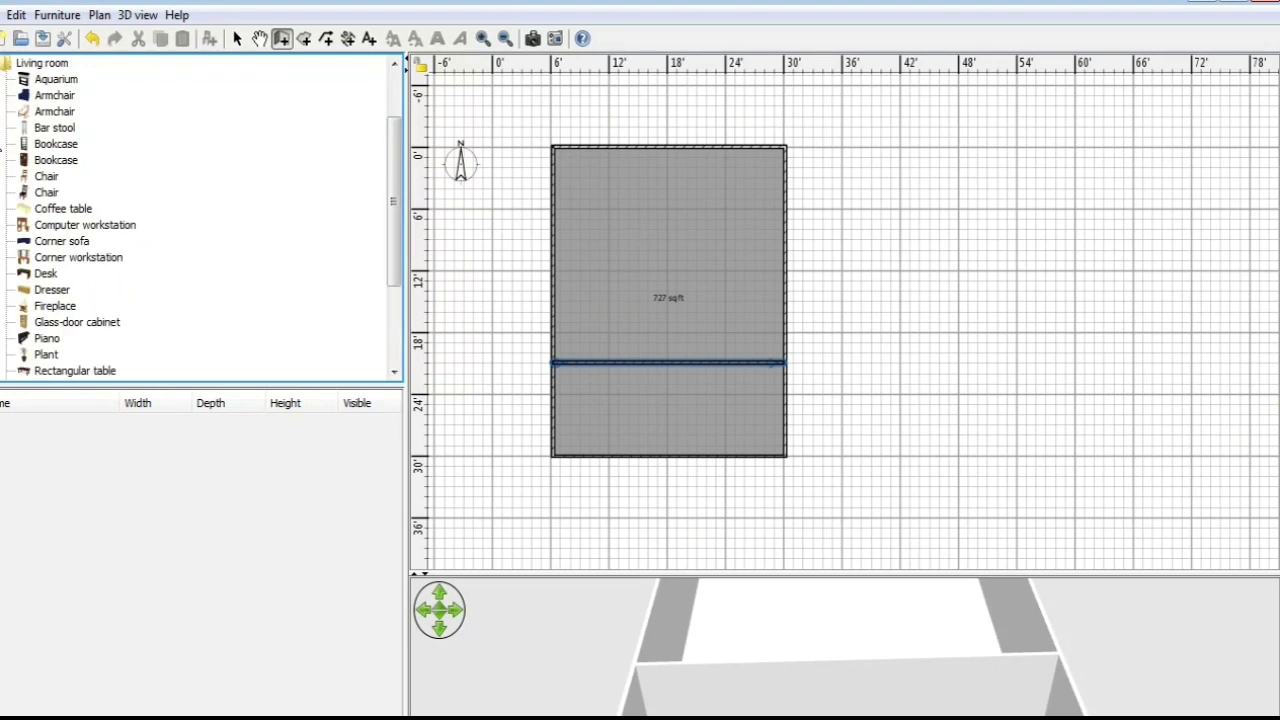
click(2, 62)
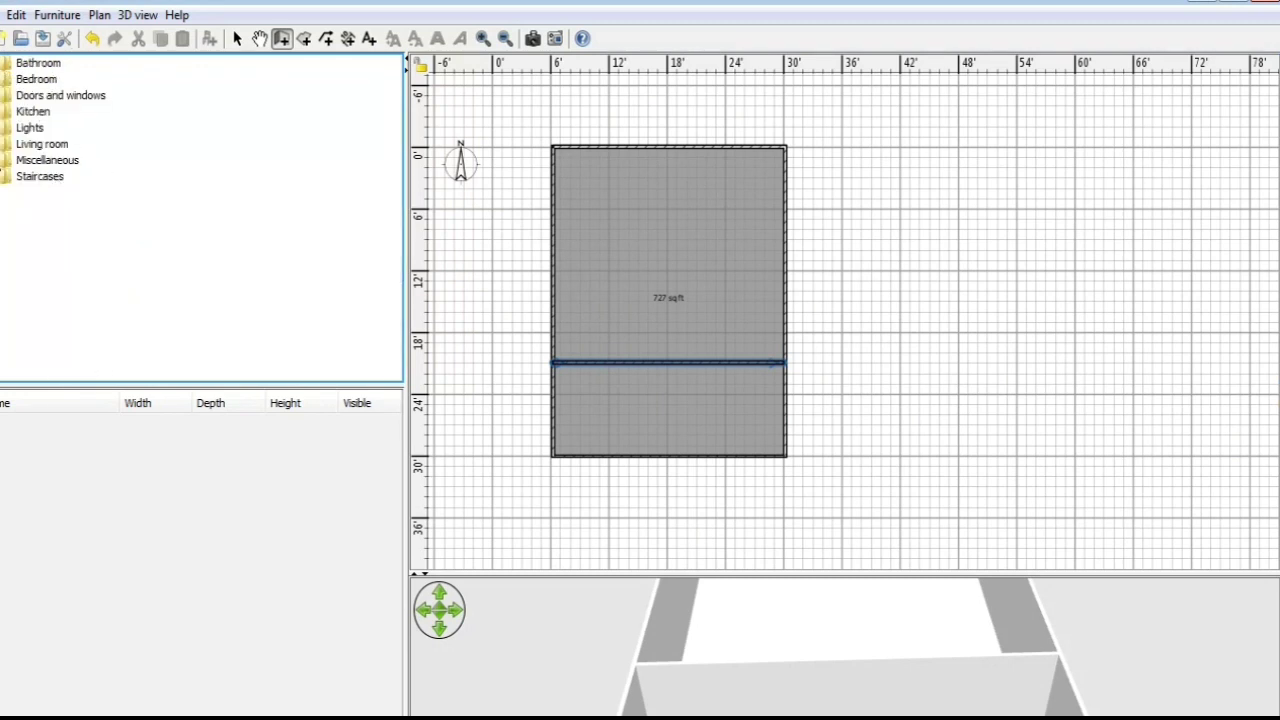
click(2, 177)
click(2, 177)
Add two double beds and place one in the northwest part of the large room, resized to 6' wide by 8'2" deep.
click(2, 79)
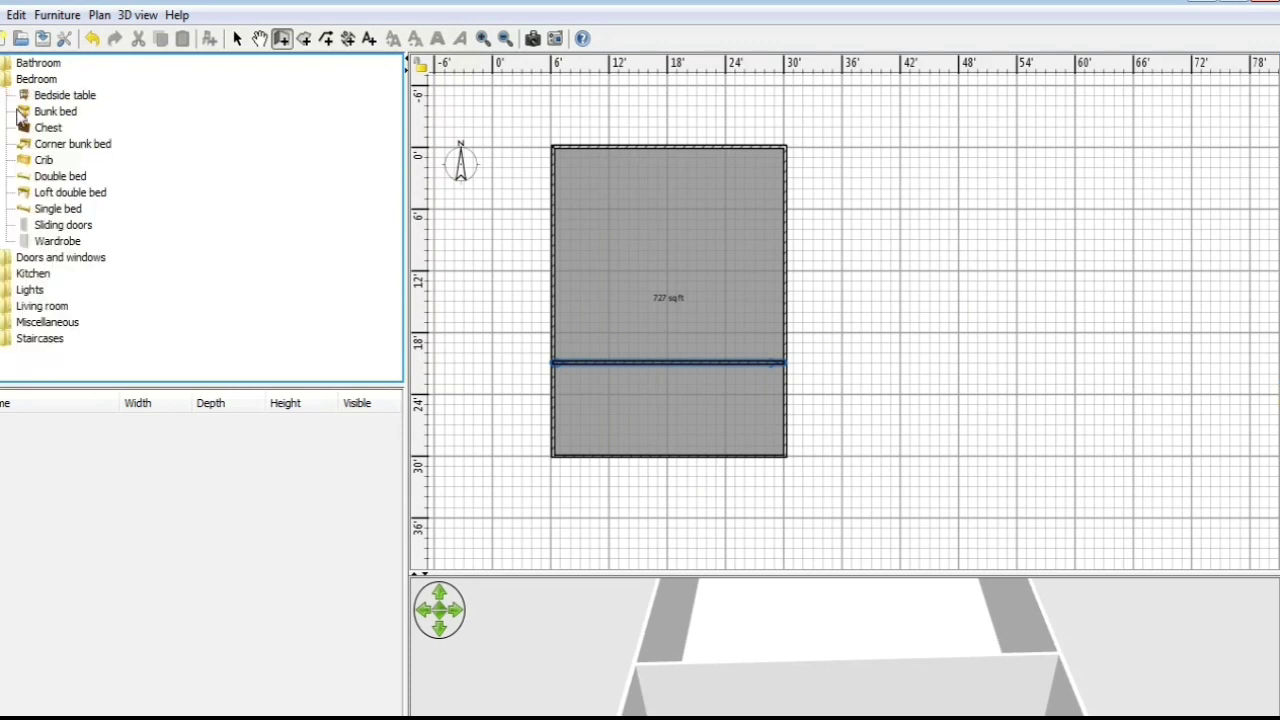
click(47, 178)
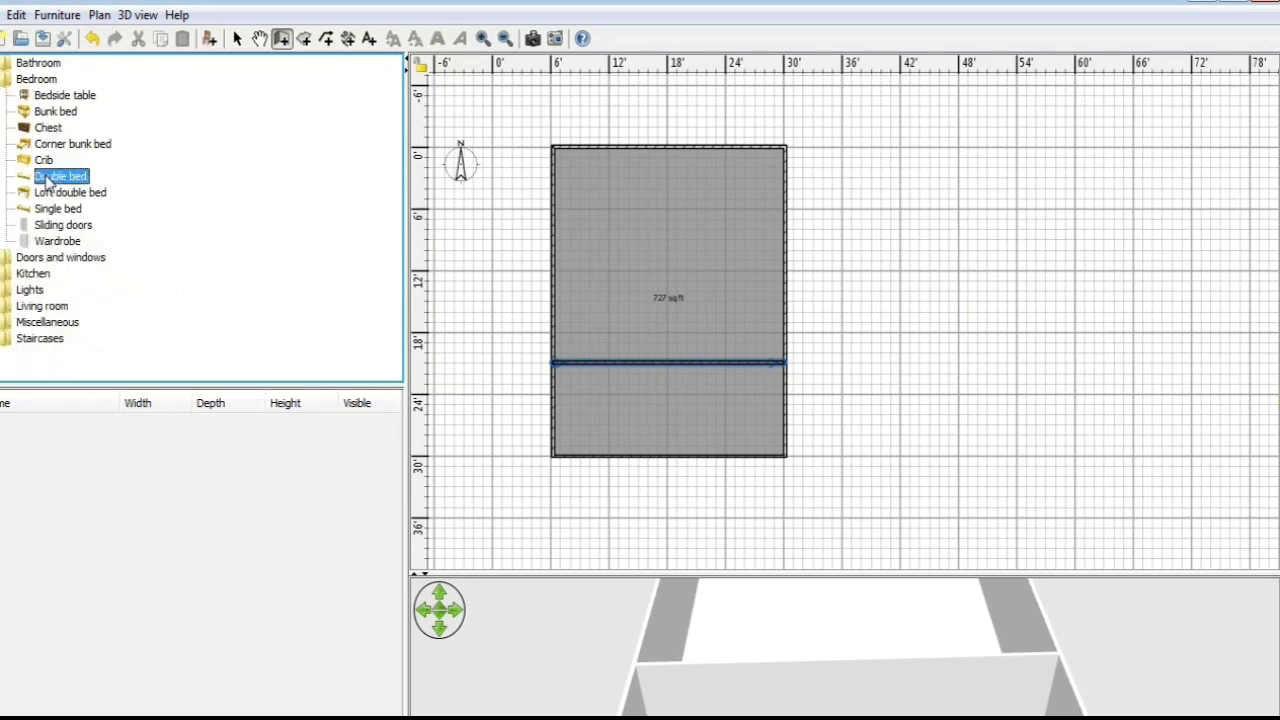
click(209, 39)
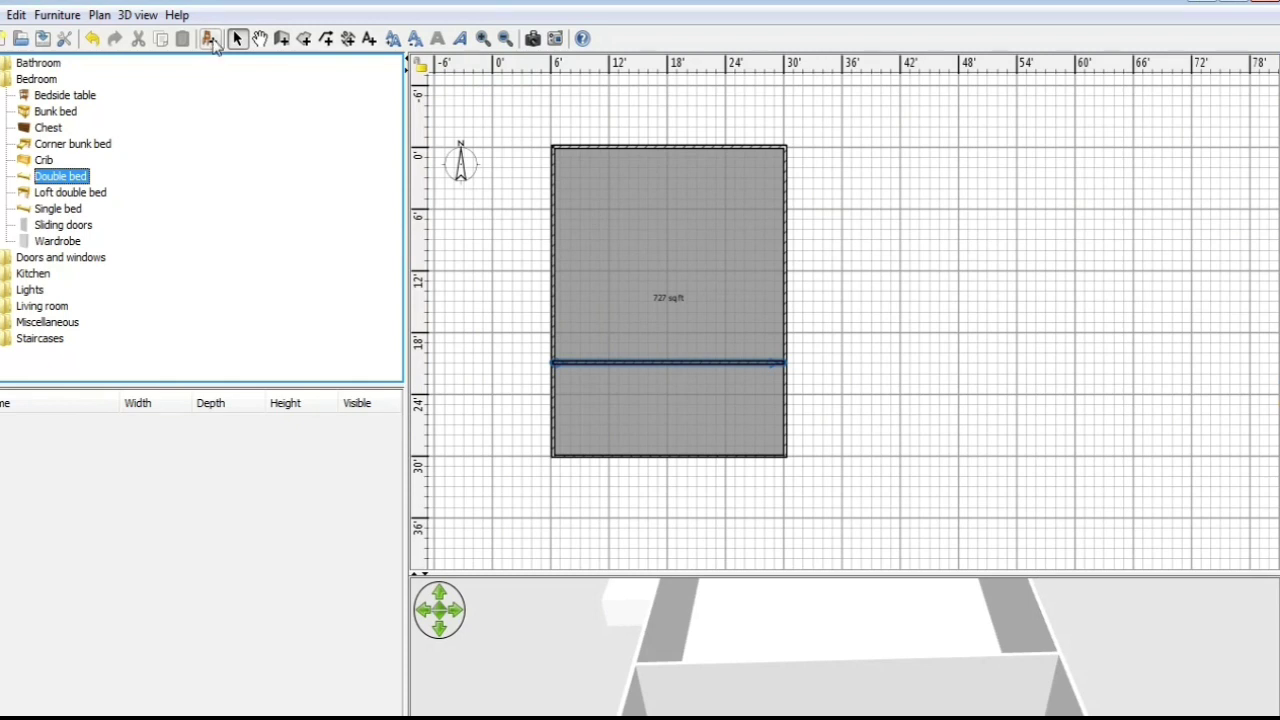
click(209, 39)
drag(517, 186, 599, 190)
drag(631, 236, 641, 250)
drag(883, 608, 1206, 446)
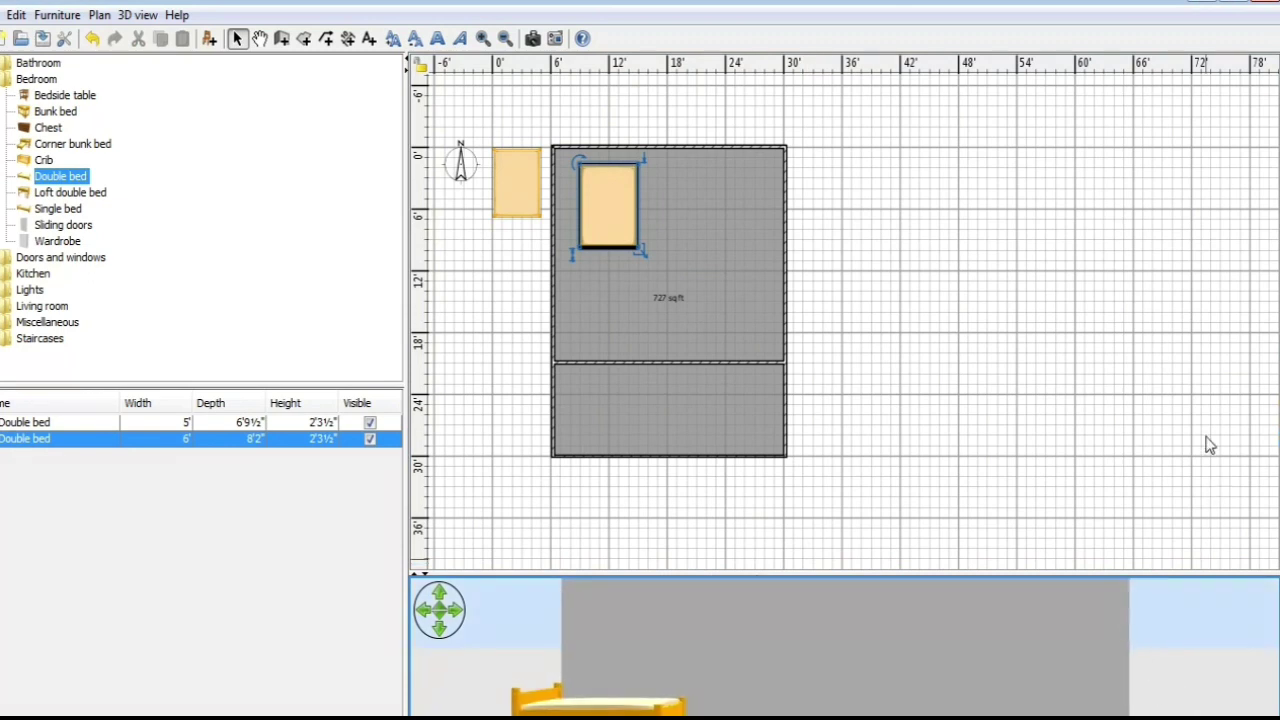
Try the second double bed turned sideways south of the first at about 5'8" by 7'7", and delete it.
drag(520, 168, 739, 191)
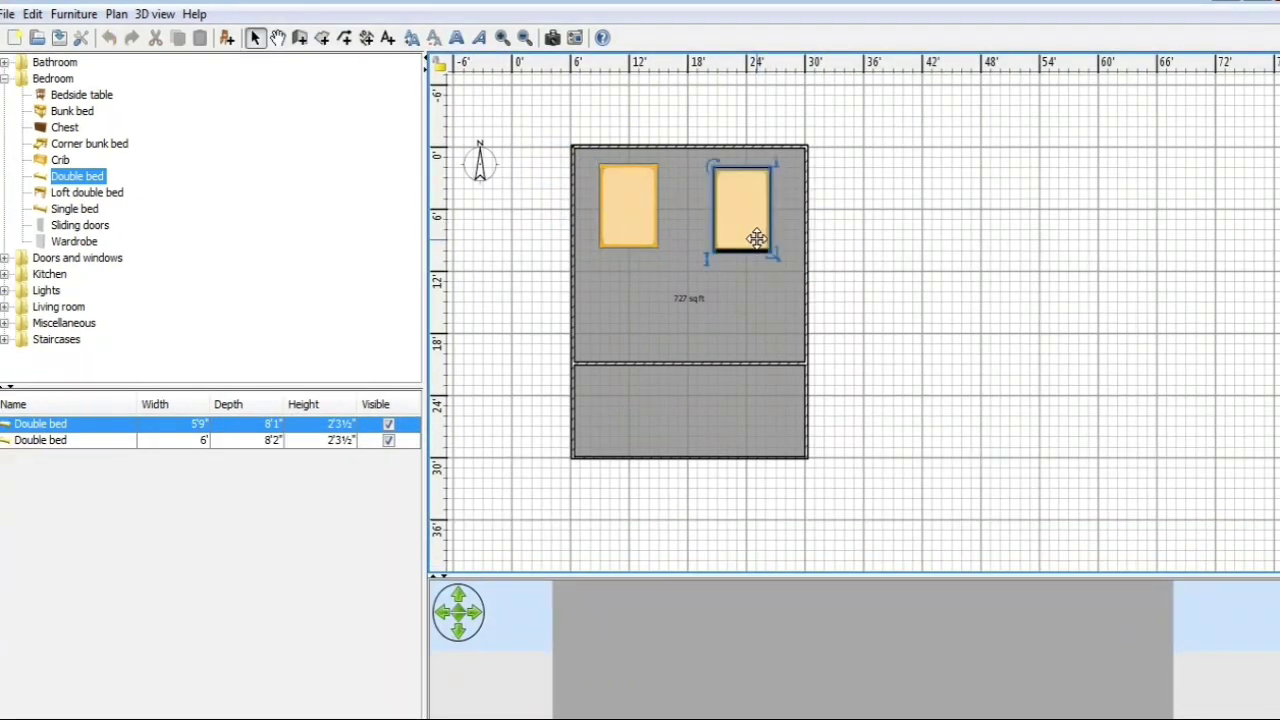
mouse_move(757, 239)
mouse_down()
mouse_move(743, 234)
mouse_move(762, 250)
mouse_up()
drag(706, 165, 648, 290)
drag(708, 240, 639, 307)
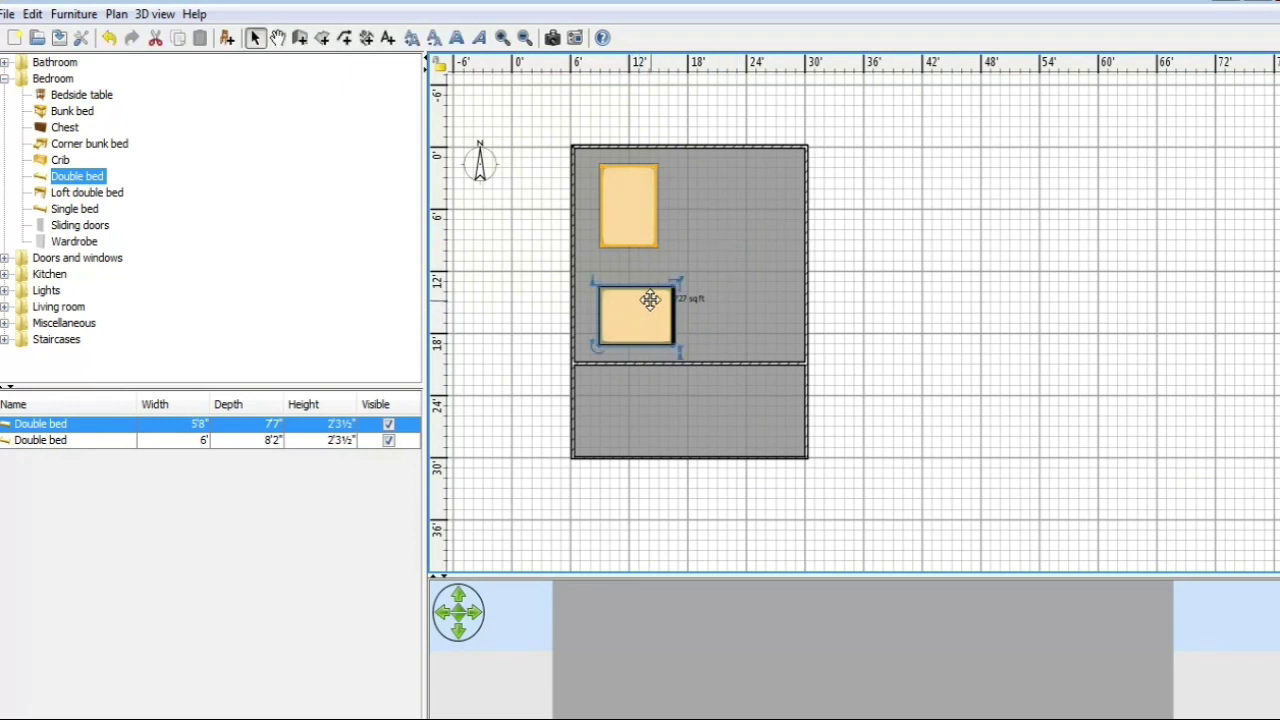
key(Delete)
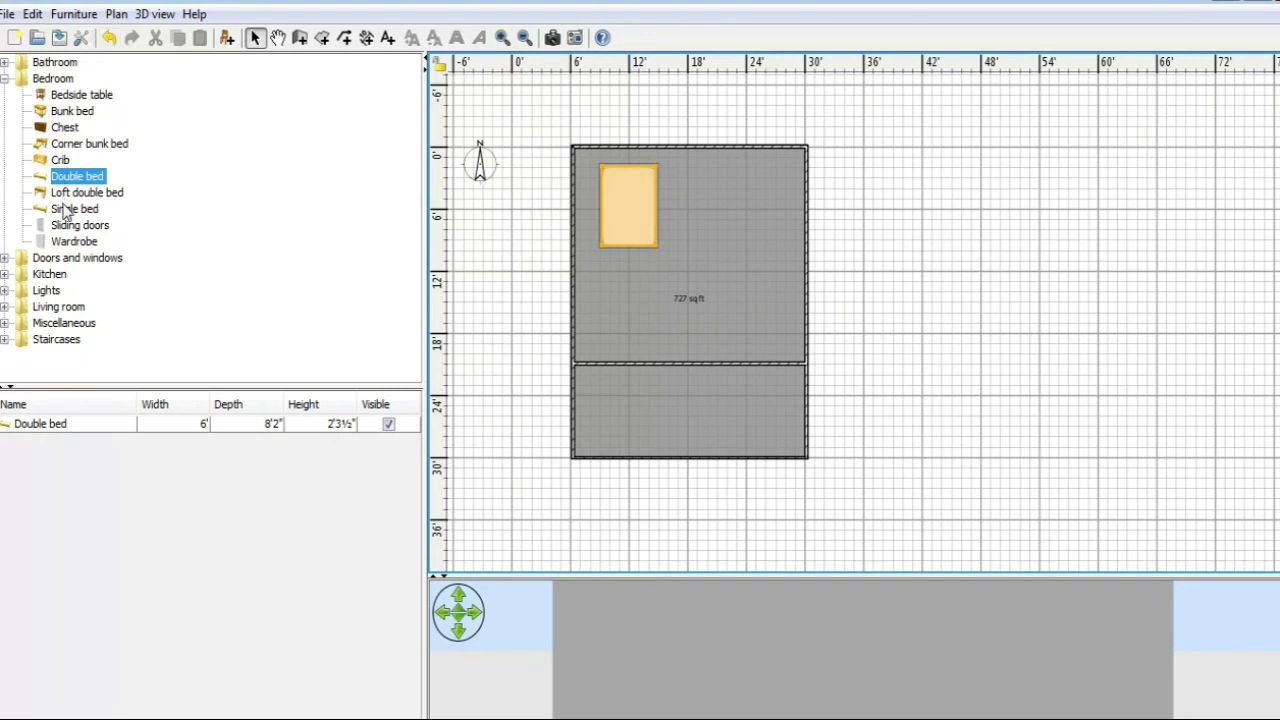
Add a wardrobe in the large room's southwest corner against the partition wall, sized about 7'9" wide by 1'10" deep.
click(73, 245)
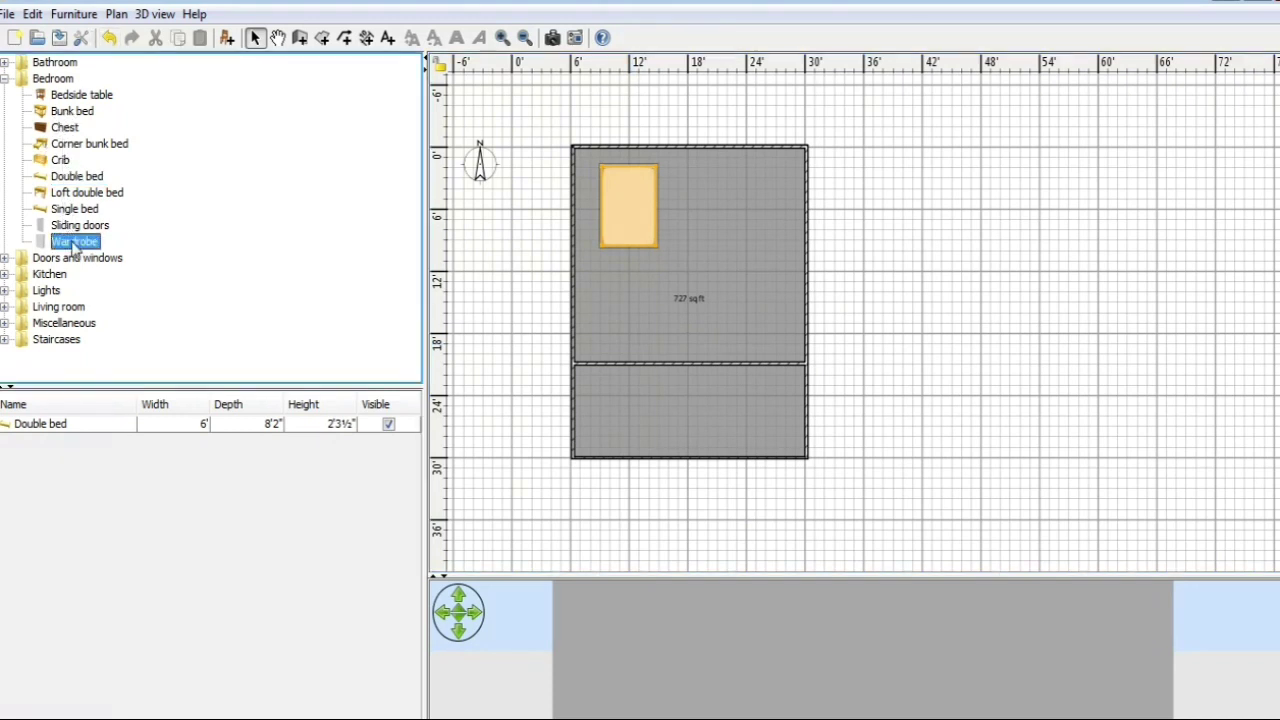
click(227, 39)
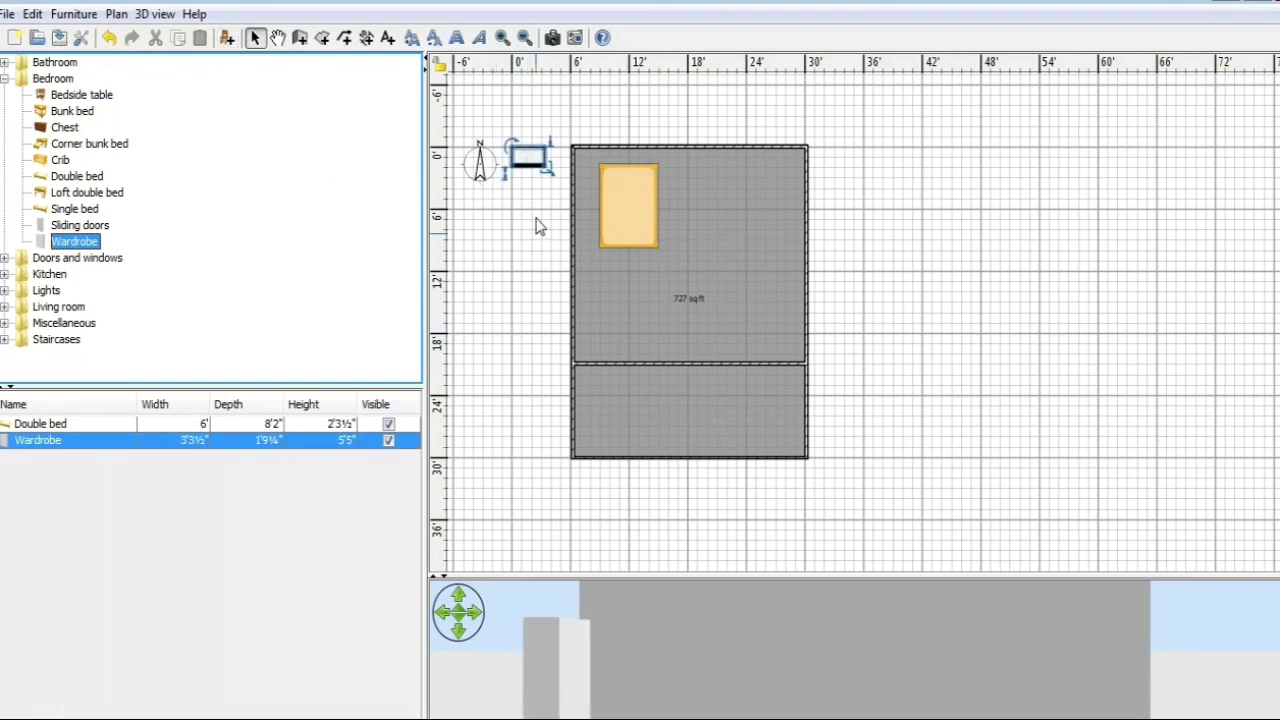
drag(522, 157, 627, 344)
drag(794, 609, 1143, 712)
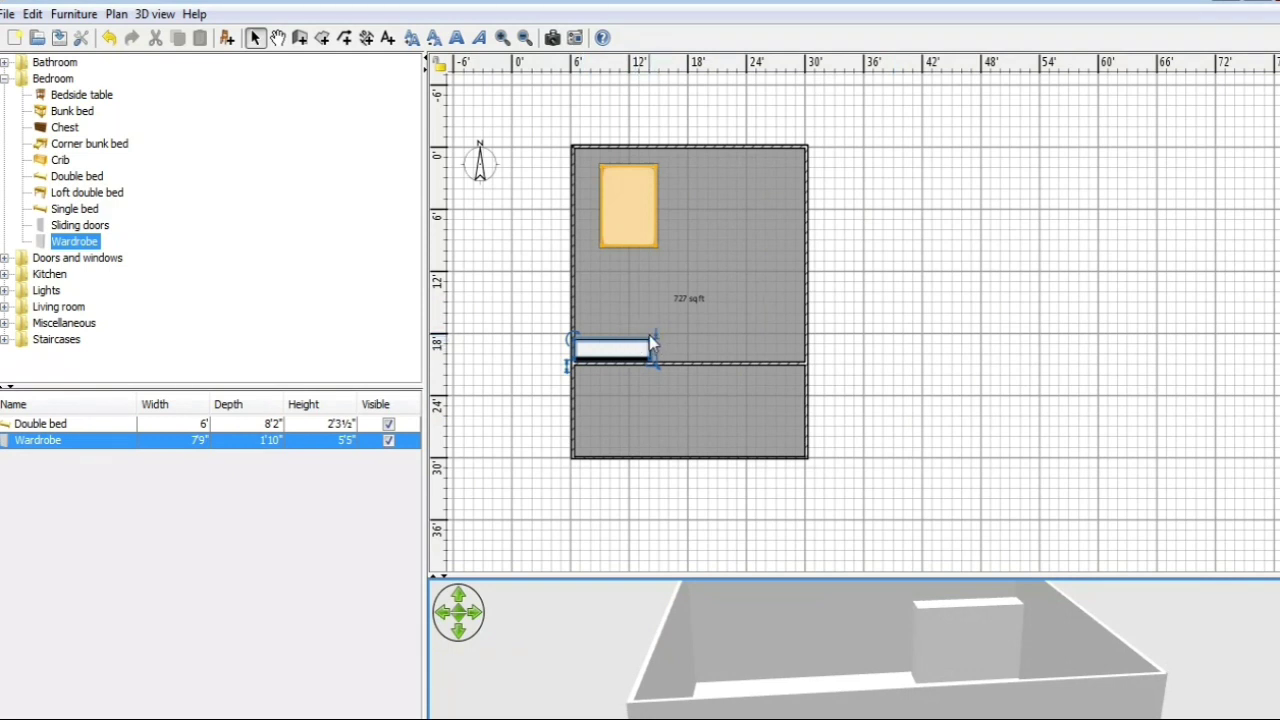
mouse_move(653, 344)
mouse_down()
mouse_move(652, 288)
mouse_move(651, 345)
mouse_up()
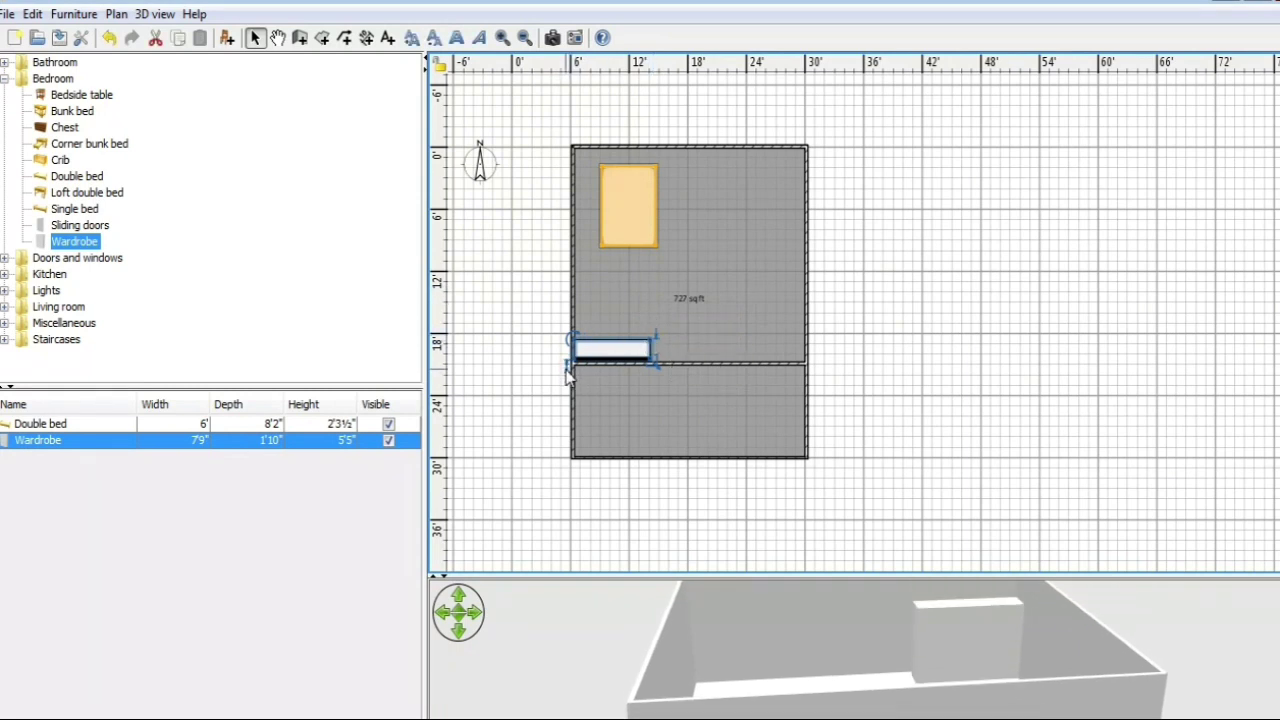
Raise the wardrobe's height to about 6'4" and check it with the bed in the 3D view.
click(566, 371)
click(591, 347)
mouse_move(568, 362)
mouse_down()
mouse_move(572, 329)
mouse_move(573, 344)
mouse_up()
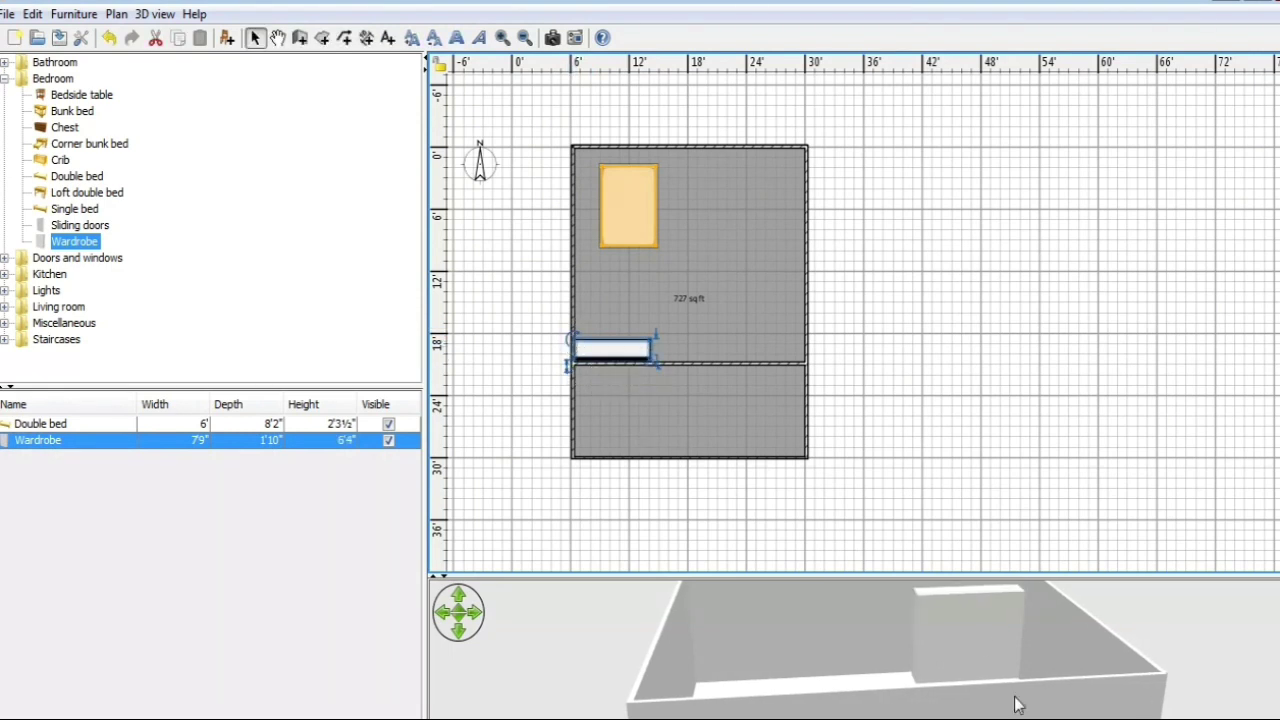
scroll(1037, 608, up, 7)
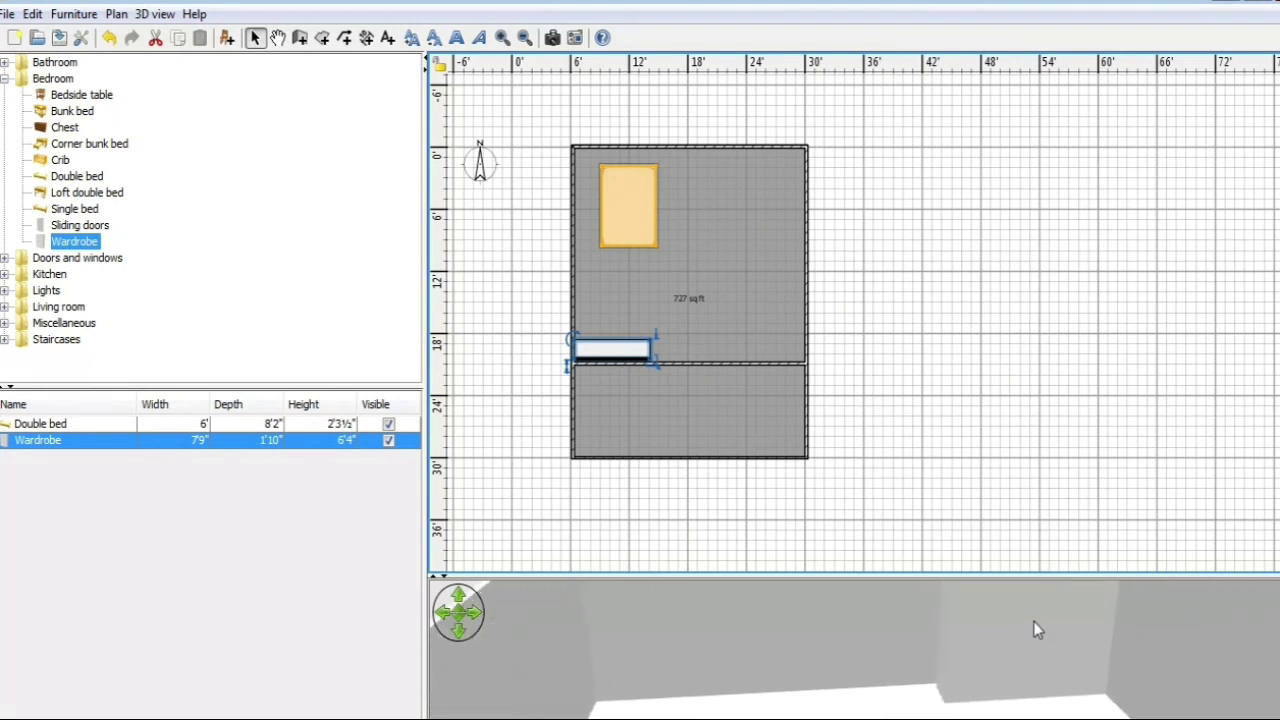
drag(1033, 622, 1128, 615)
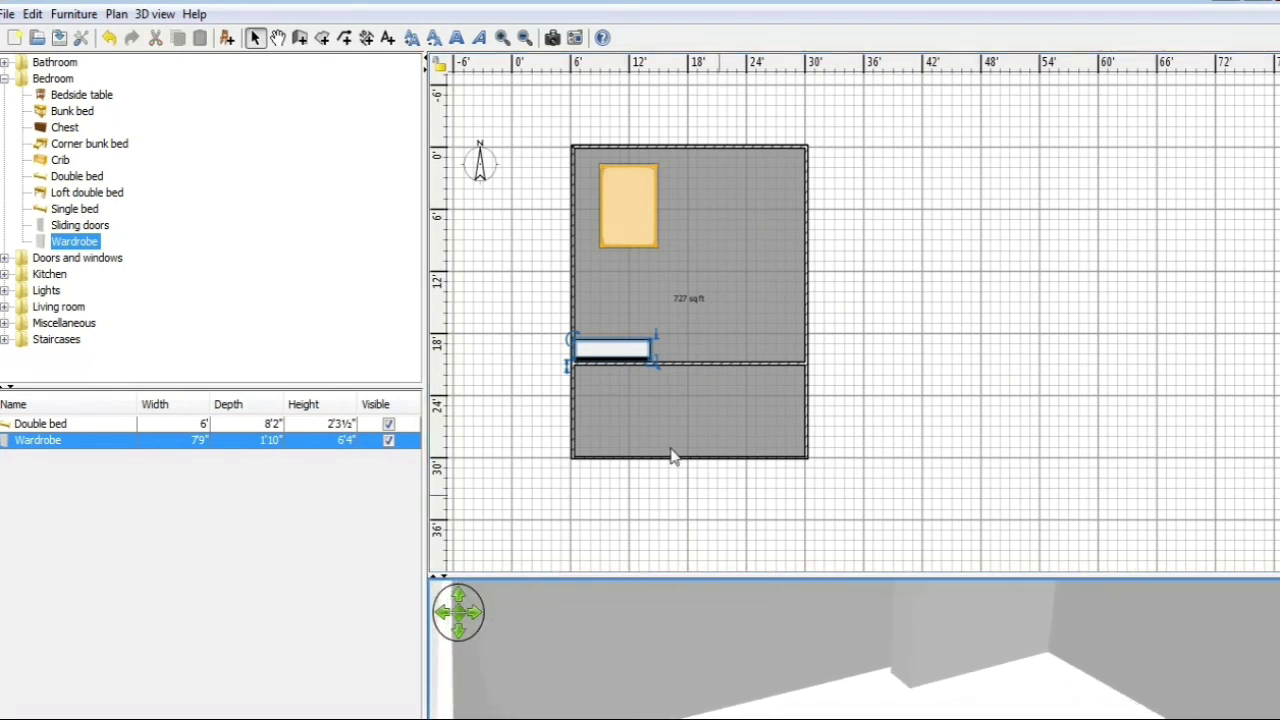
drag(938, 637, 709, 626)
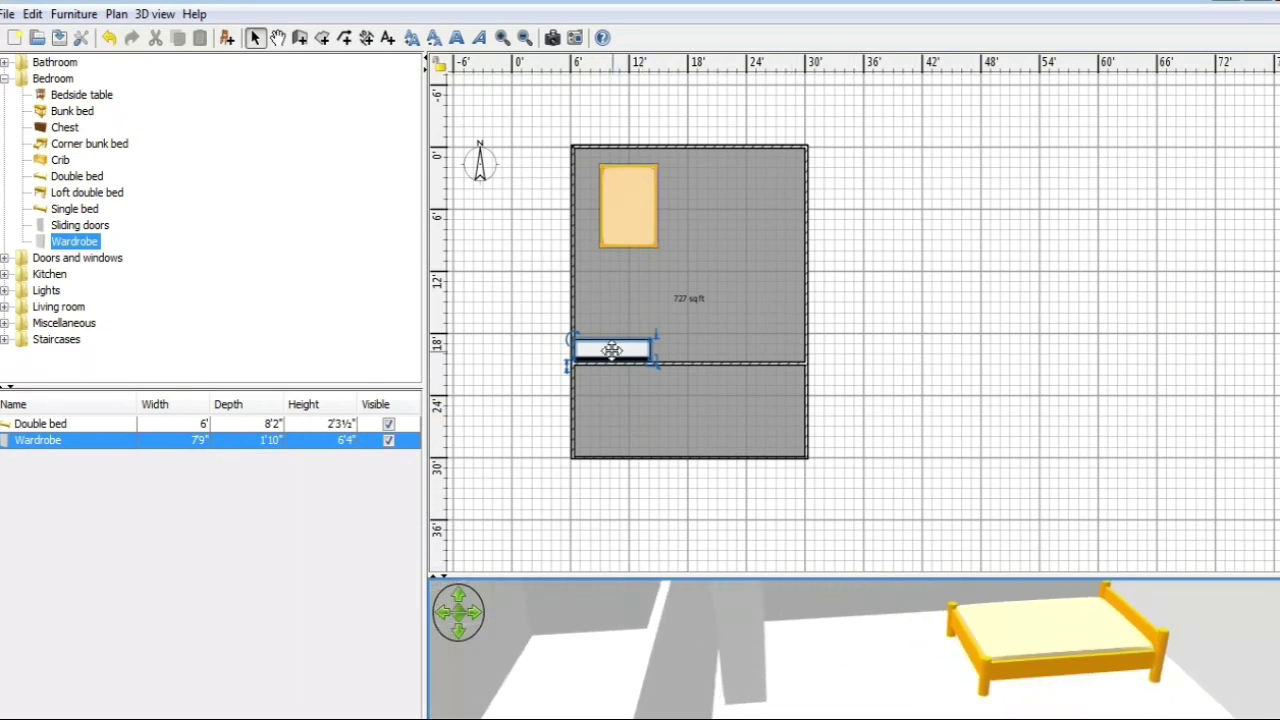
Turn the wardrobe around against the partition wall so its front faces into the large room, and check it in the 3D view.
mouse_move(611, 350)
mouse_down()
mouse_move(611, 374)
mouse_move(612, 360)
mouse_up()
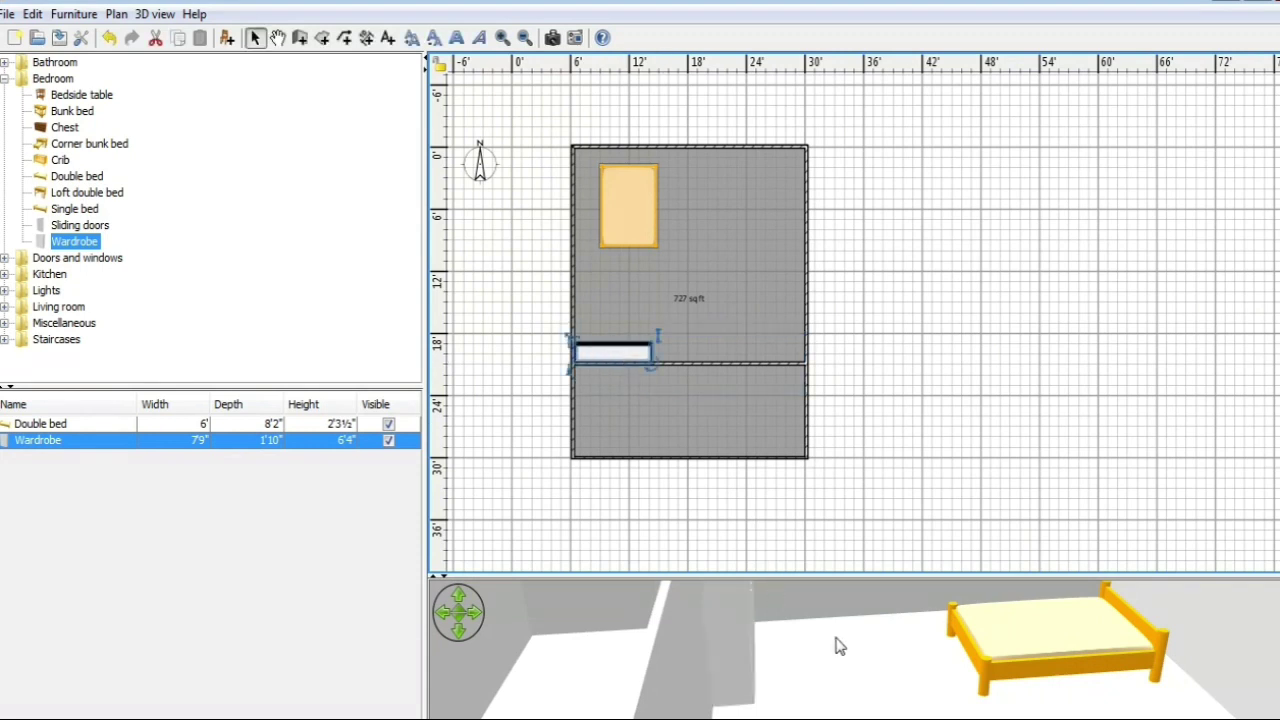
drag(834, 643, 815, 620)
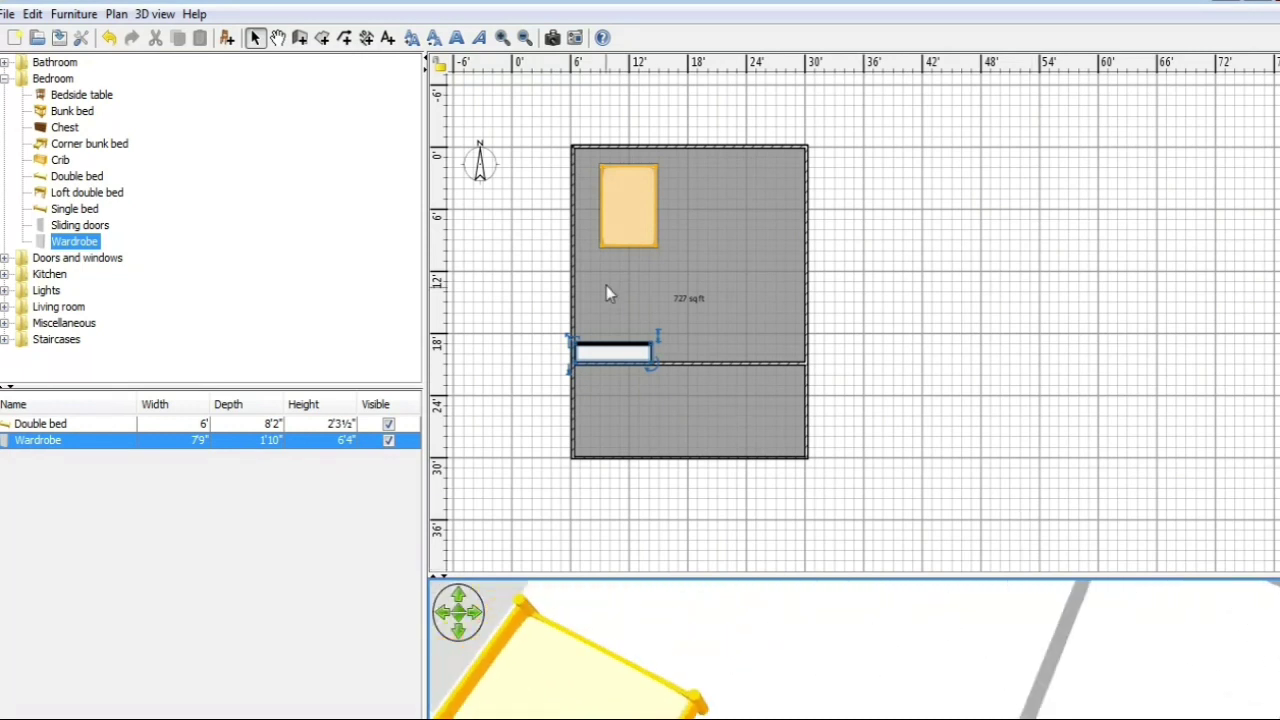
Add a chest to the large room against the partition wall, east of the wardrobe, sized about 5' wide by 1'8" deep.
click(63, 97)
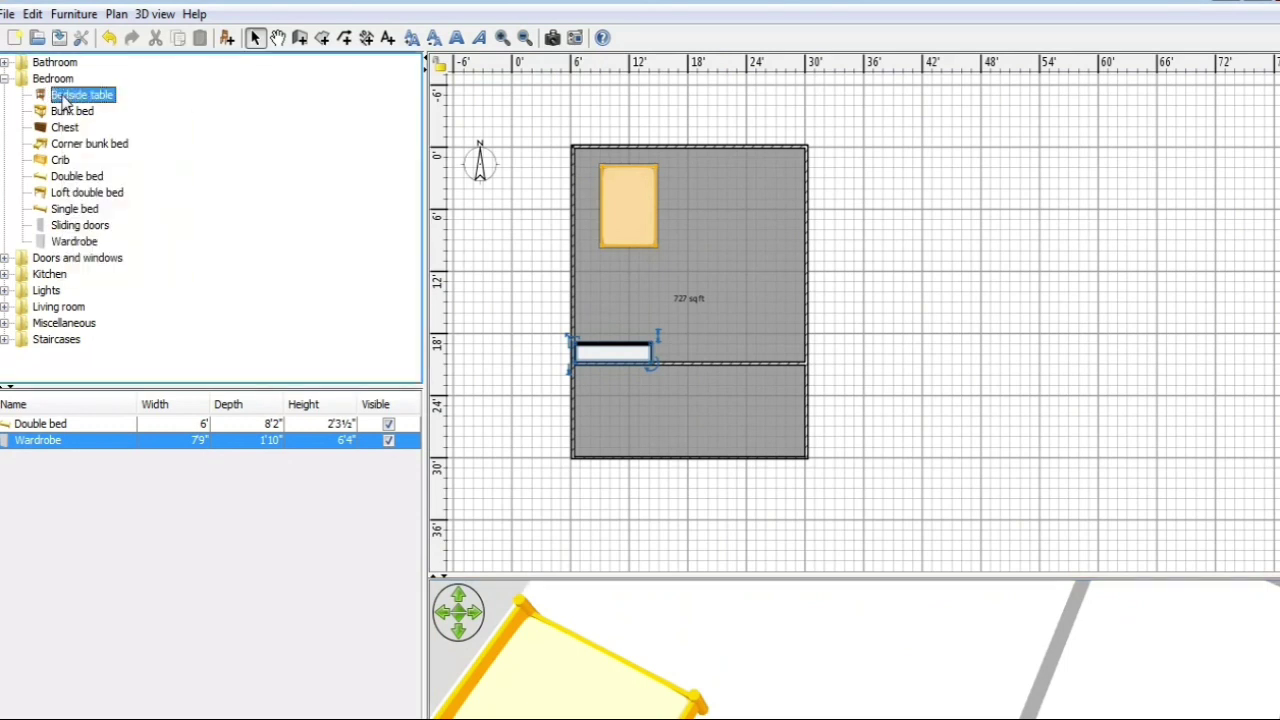
mouse_move(70, 107)
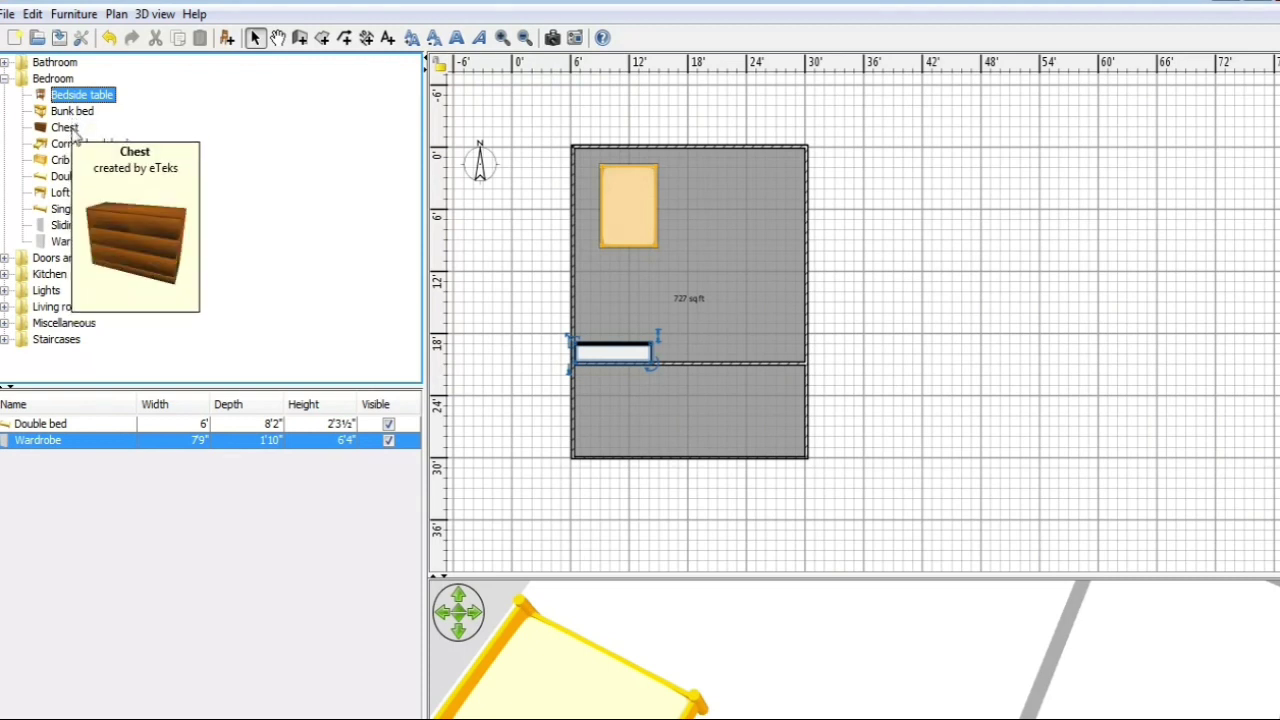
click(73, 132)
click(227, 37)
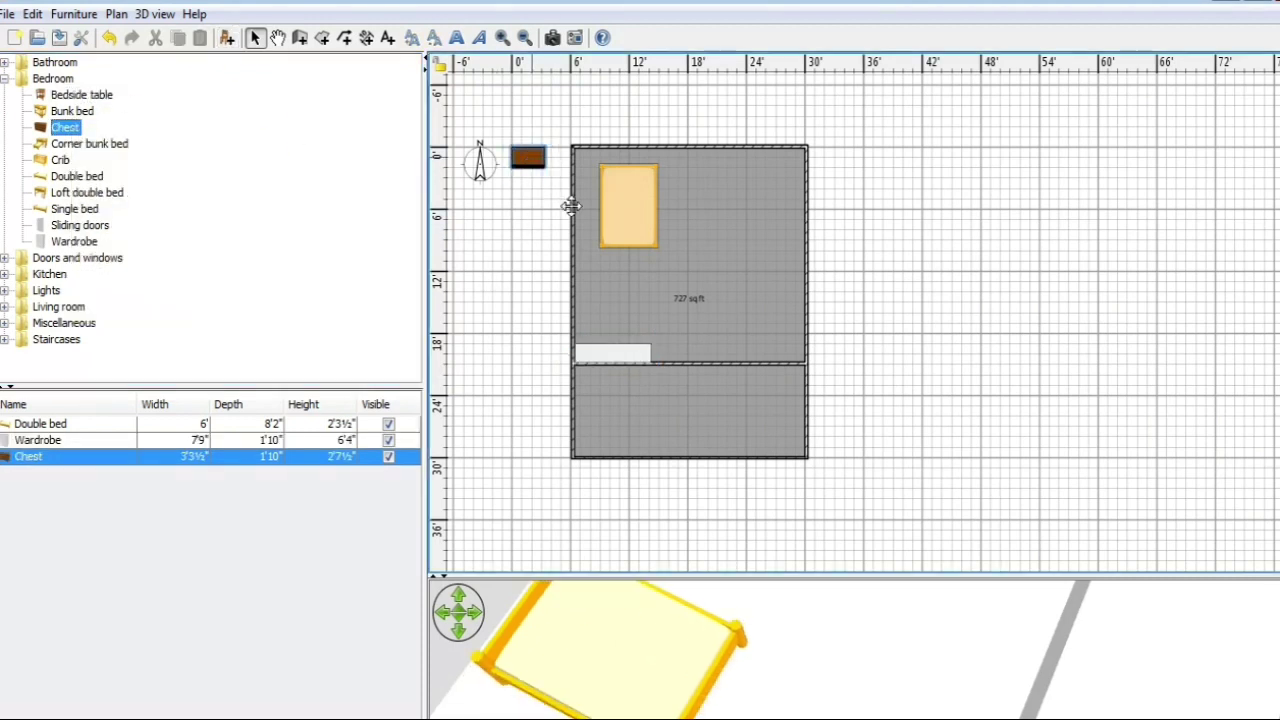
drag(570, 205, 653, 301)
drag(611, 290, 718, 352)
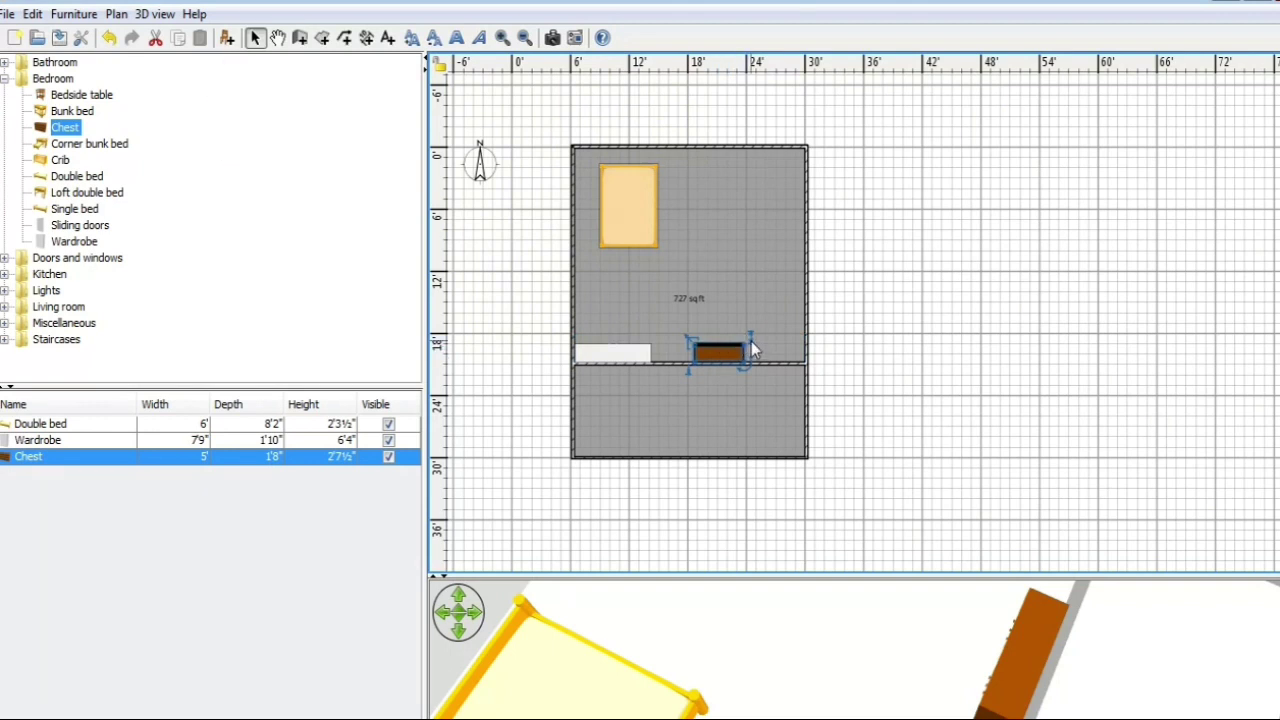
drag(913, 630, 1209, 508)
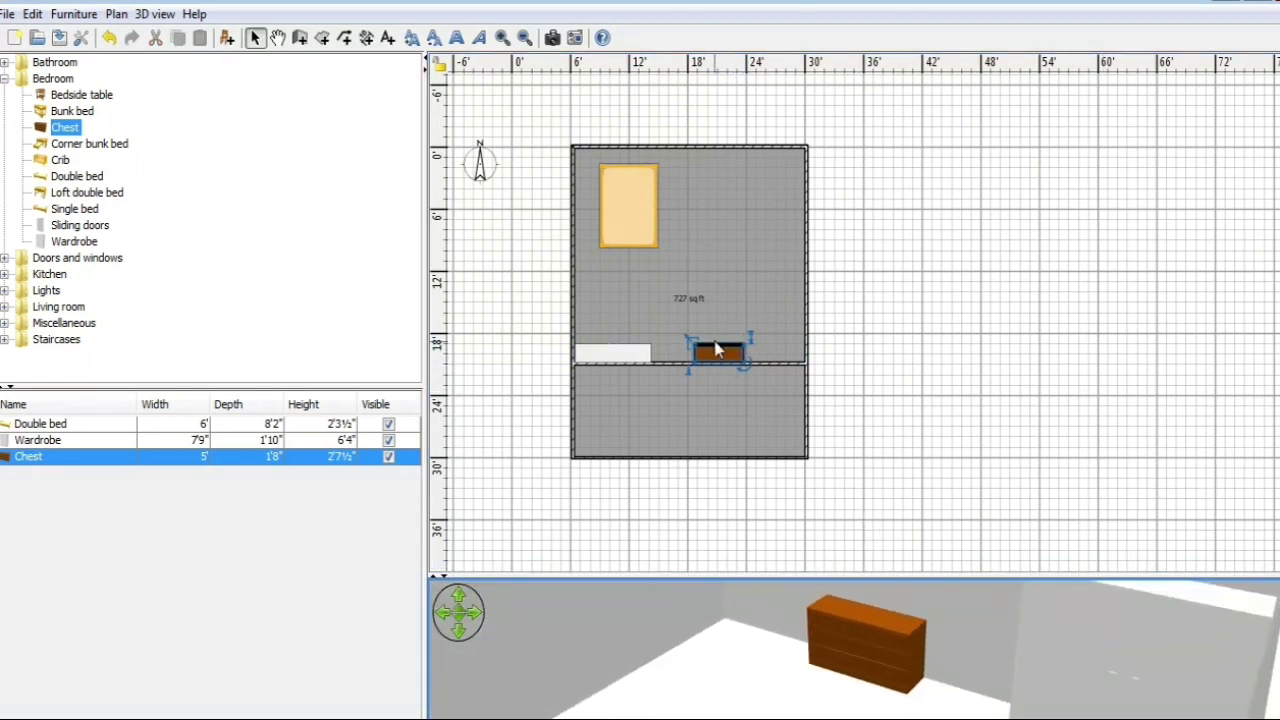
Resize the chest to about 4'7" wide, 1'7" deep and 3'6" high, and shift it slightly west along the partition wall.
drag(695, 342, 714, 362)
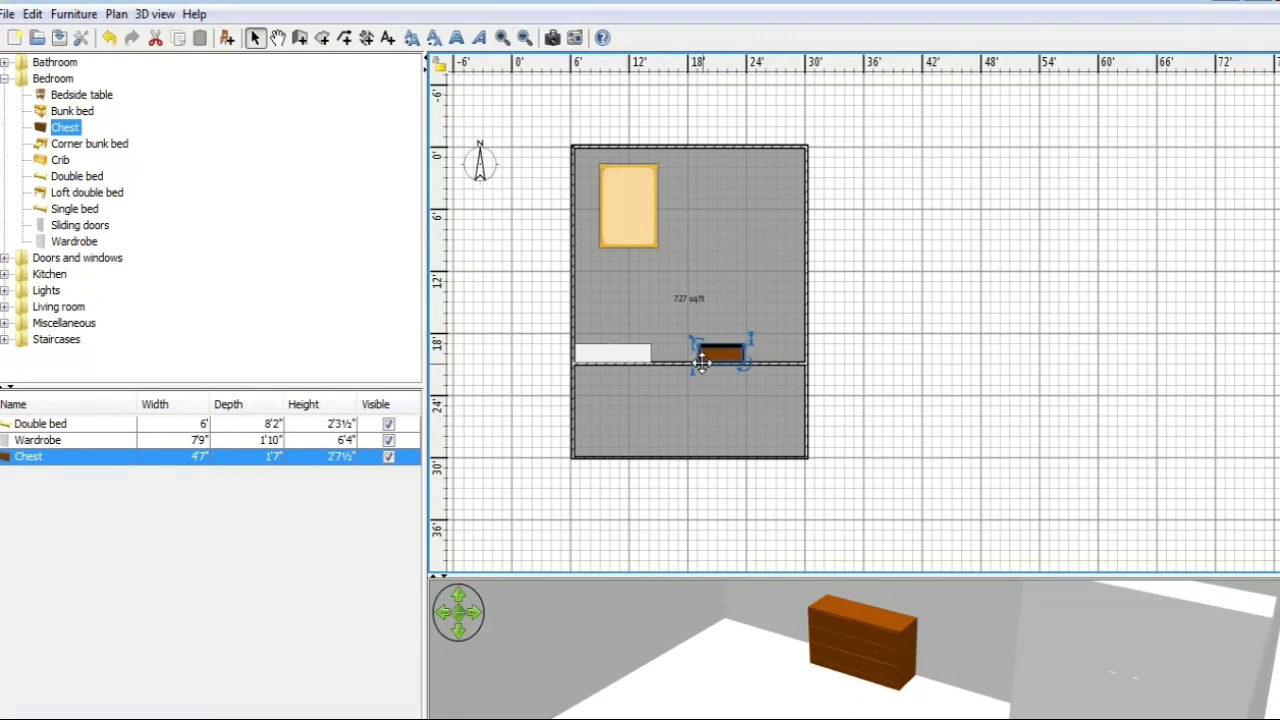
mouse_move(702, 362)
mouse_down()
mouse_move(694, 346)
mouse_move(704, 380)
mouse_up()
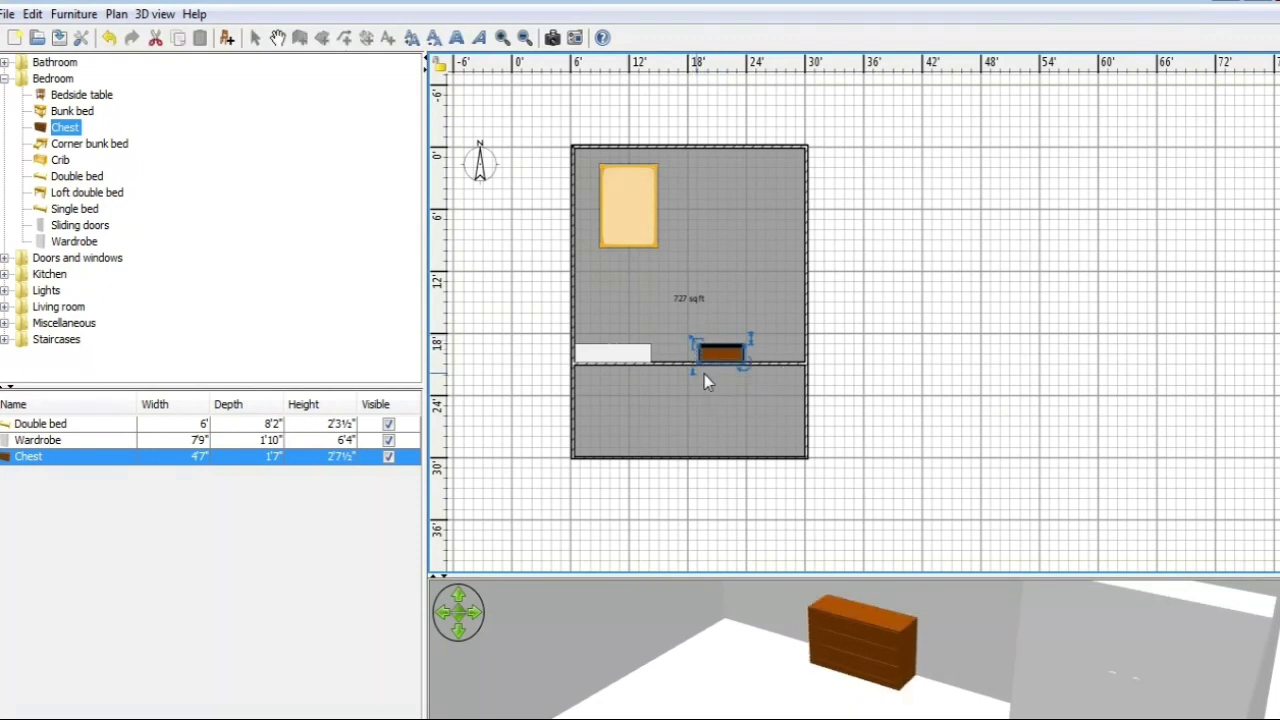
mouse_move(746, 341)
mouse_down()
mouse_move(746, 320)
mouse_move(745, 336)
mouse_up()
drag(838, 618, 913, 612)
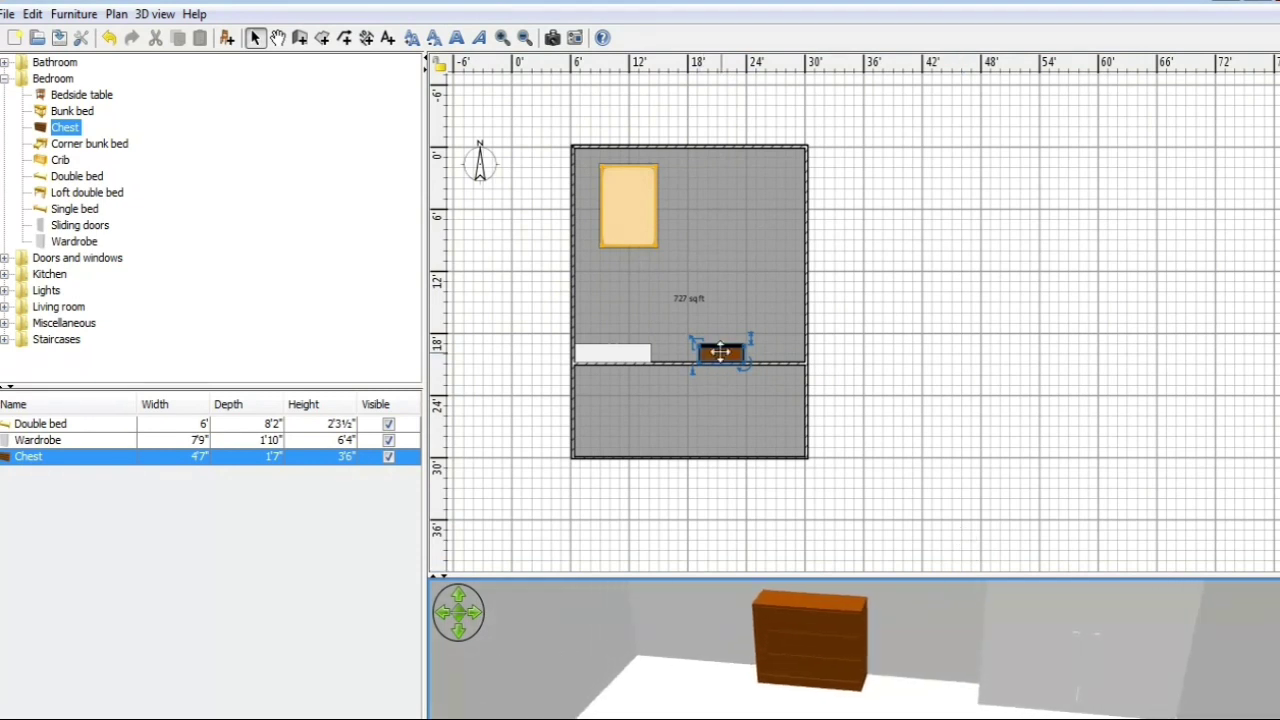
drag(720, 353, 733, 392)
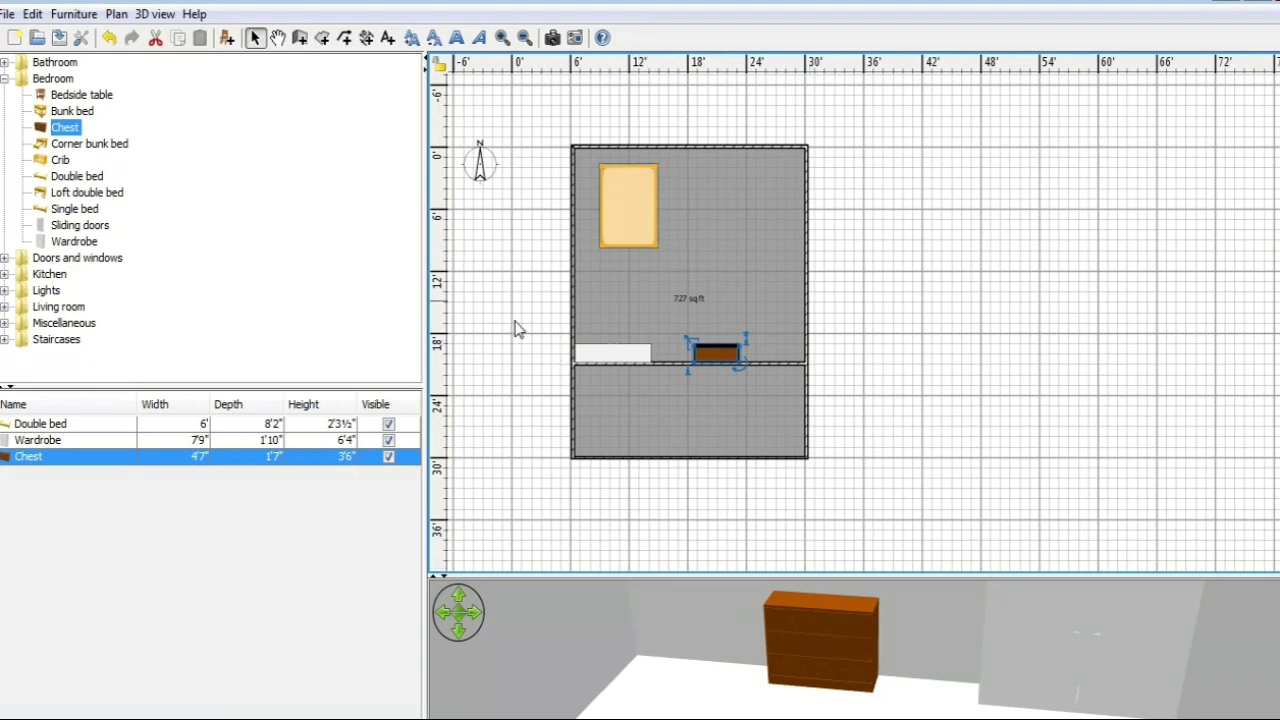
Add a crib in the large room's northeast part and lower its height to about 2'4".
click(58, 162)
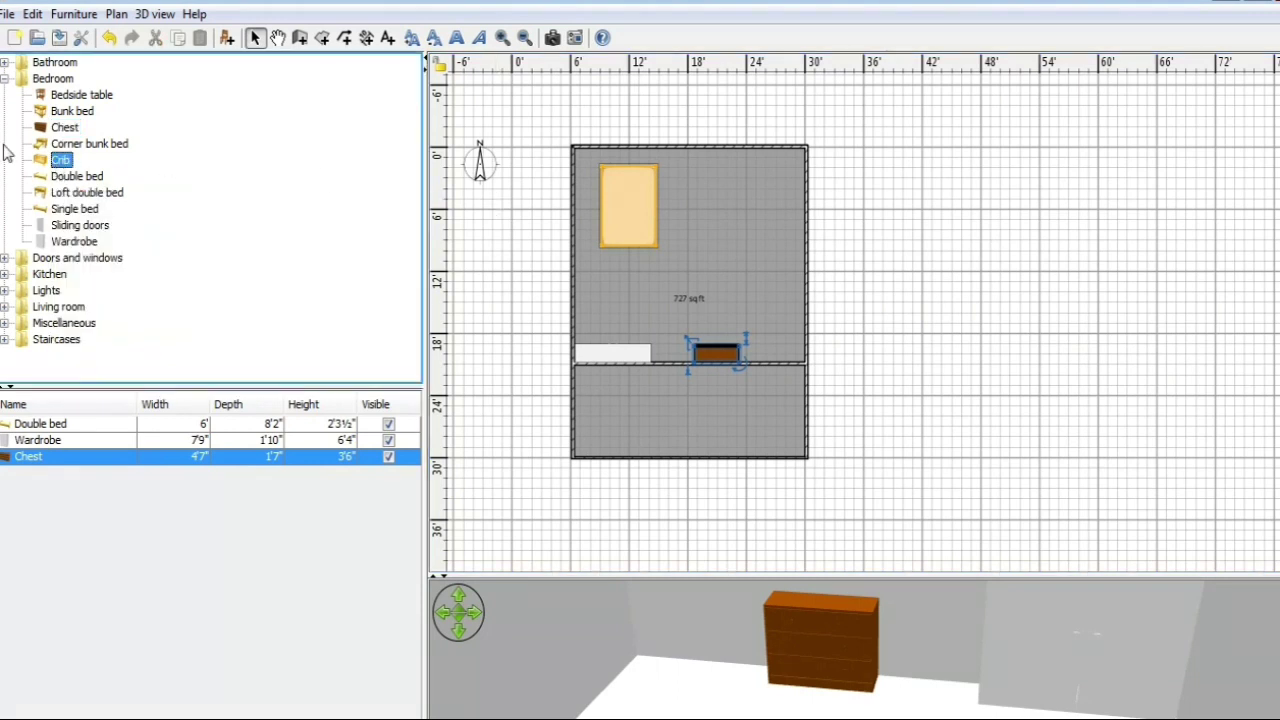
click(229, 38)
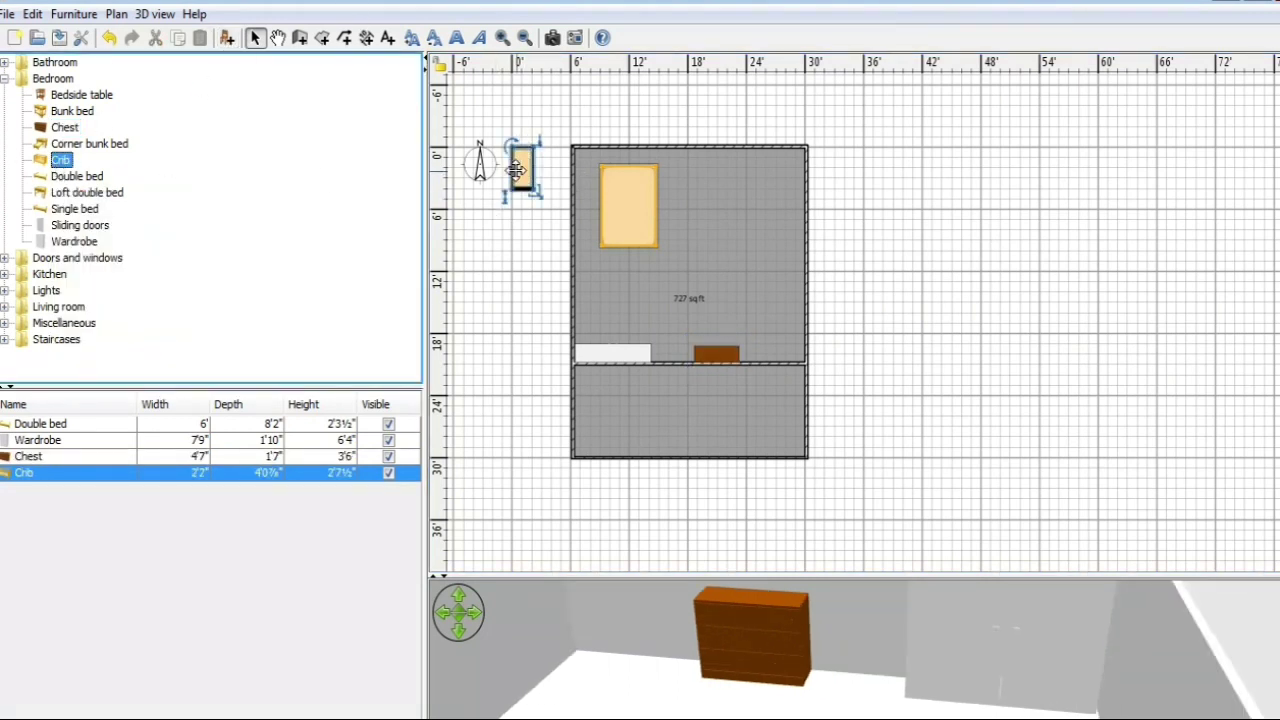
drag(520, 168, 771, 196)
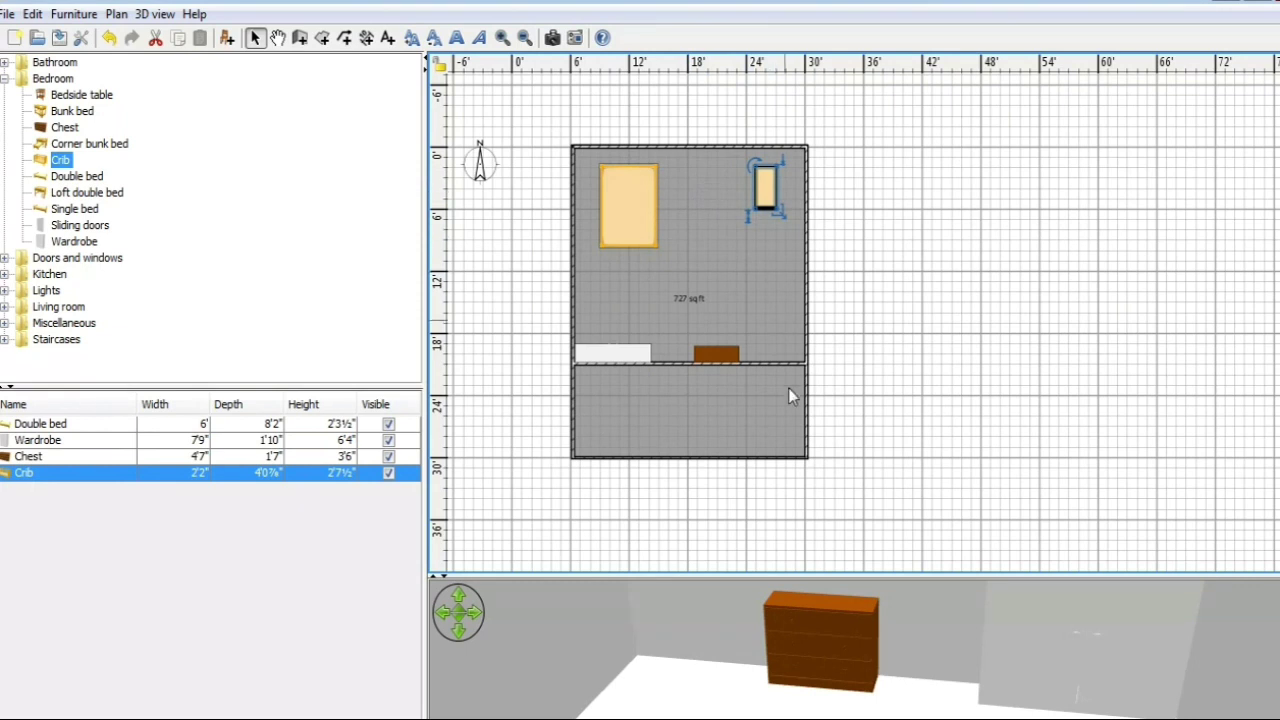
drag(960, 660, 1192, 650)
drag(754, 216, 753, 215)
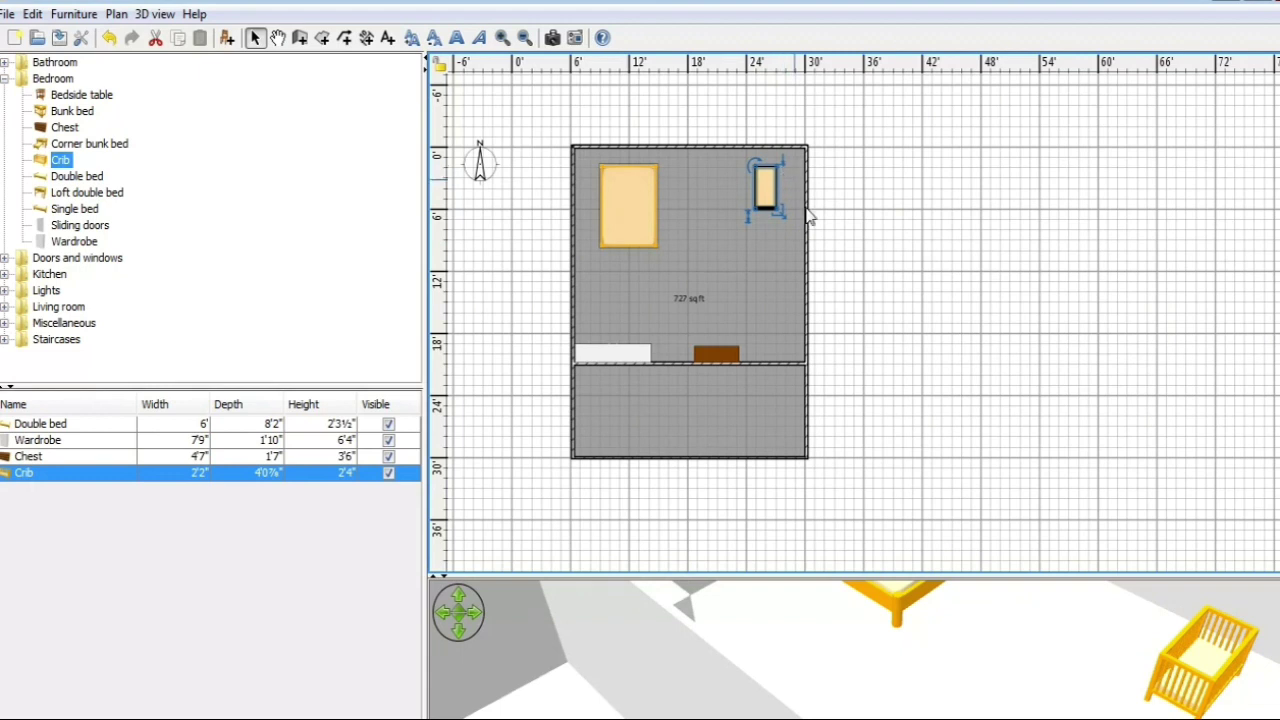
drag(1094, 646, 689, 605)
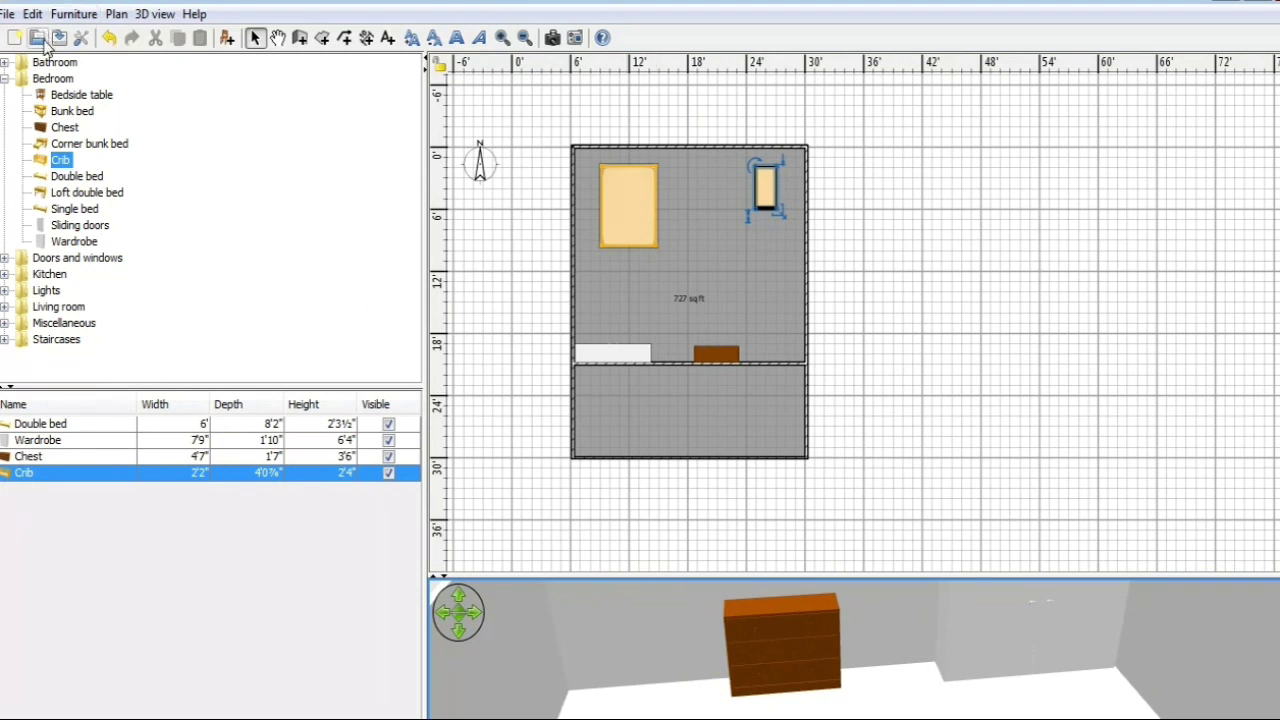
Collapse the Bedroom furniture category and expand the Bathroom category.
double_click(19, 80)
click(6, 79)
click(6, 79)
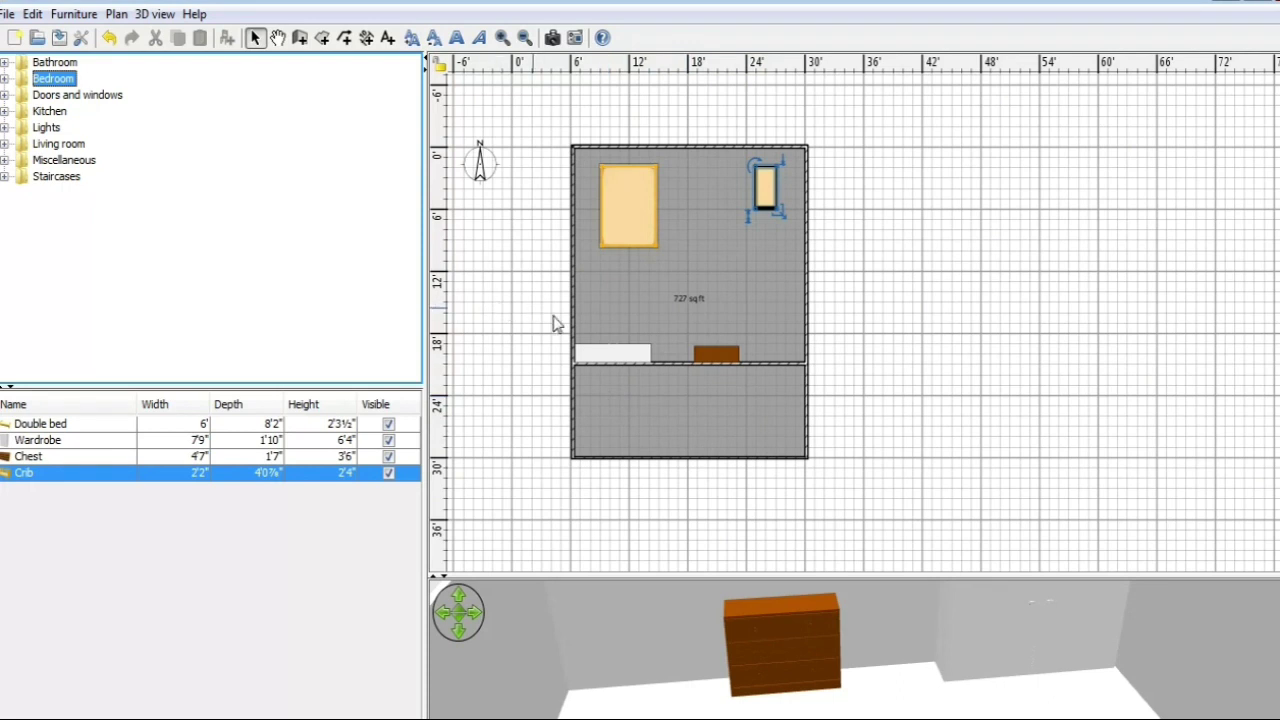
click(5, 63)
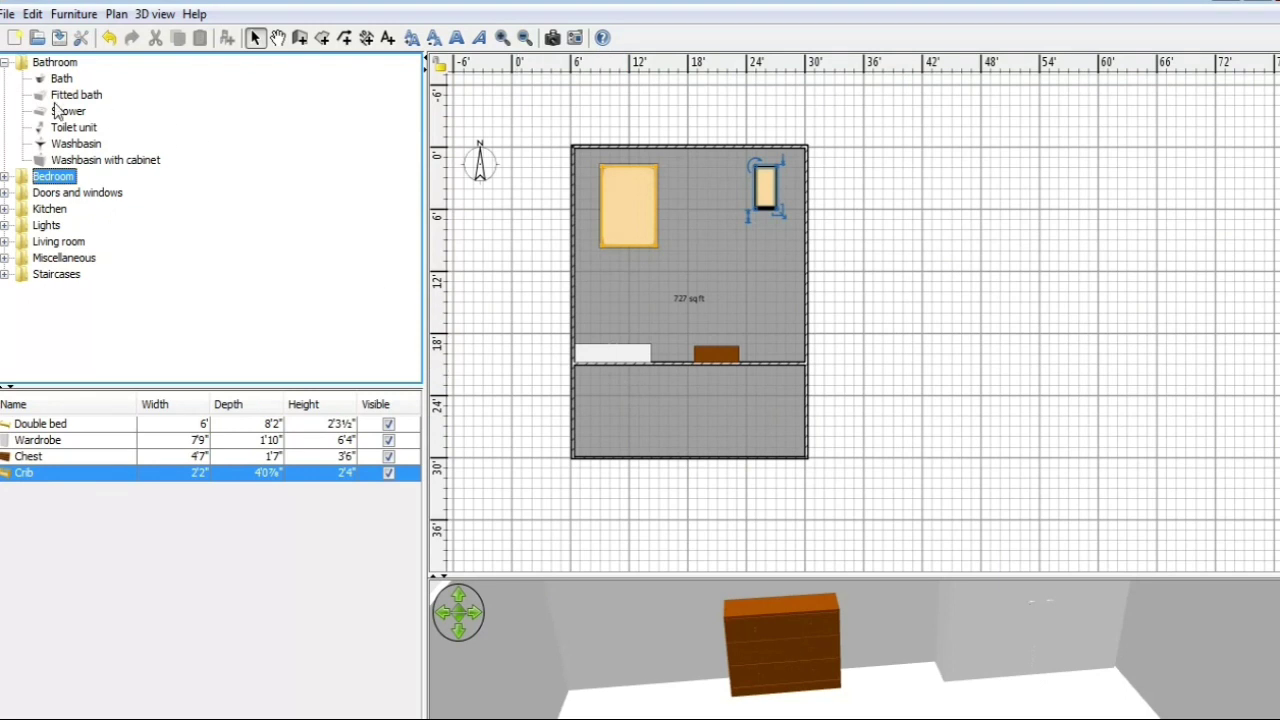
Draw two walls enclosing the lower room's northwest corner, running about 7'8" east from the outer wall and north to the partition.
click(300, 38)
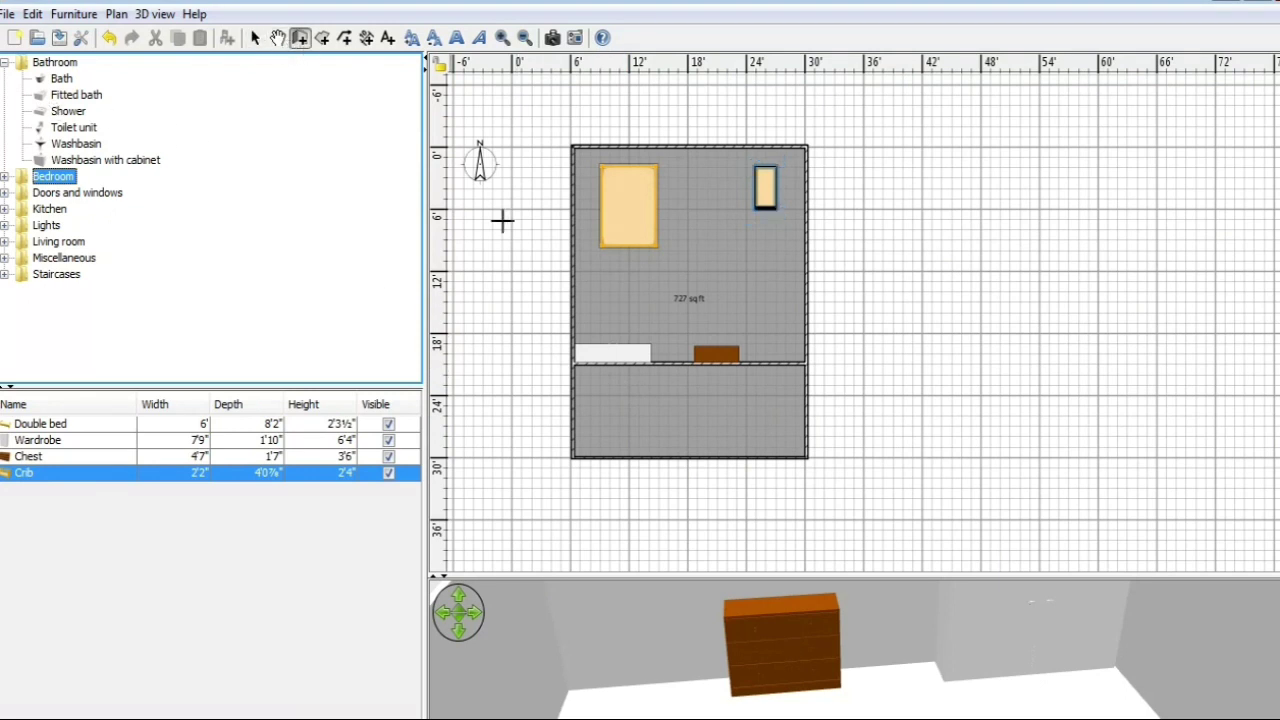
click(575, 395)
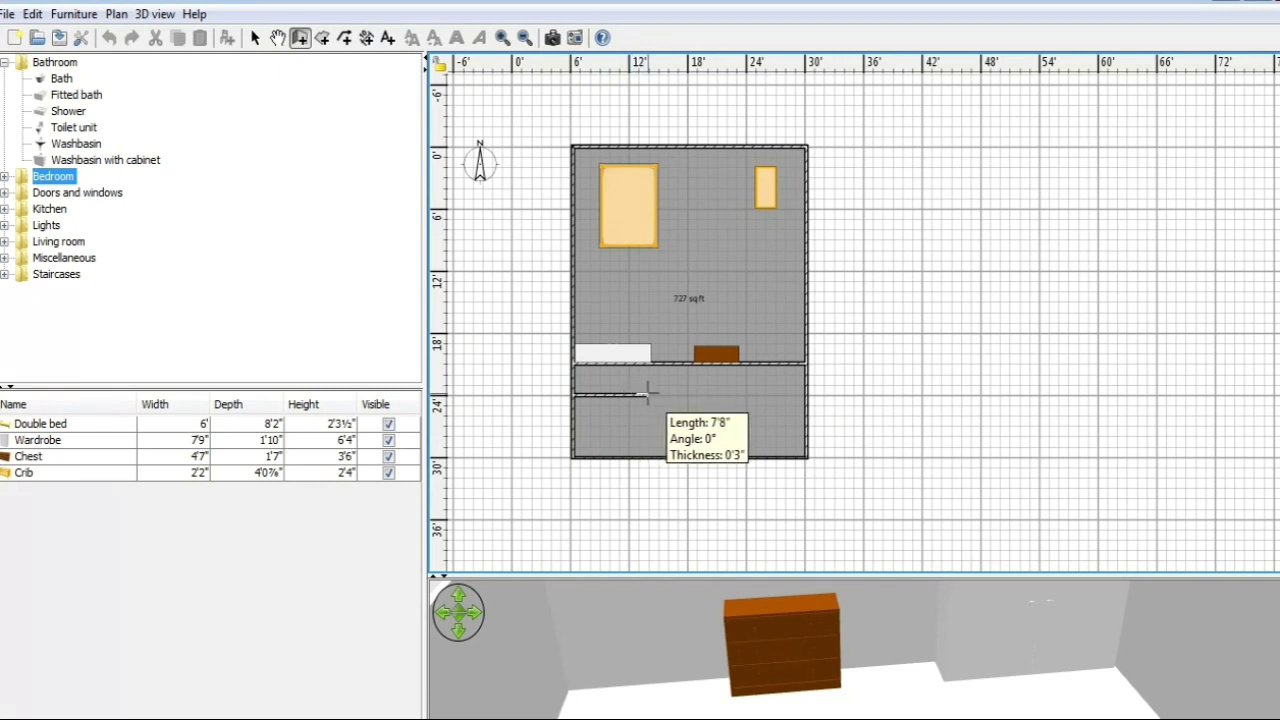
click(648, 395)
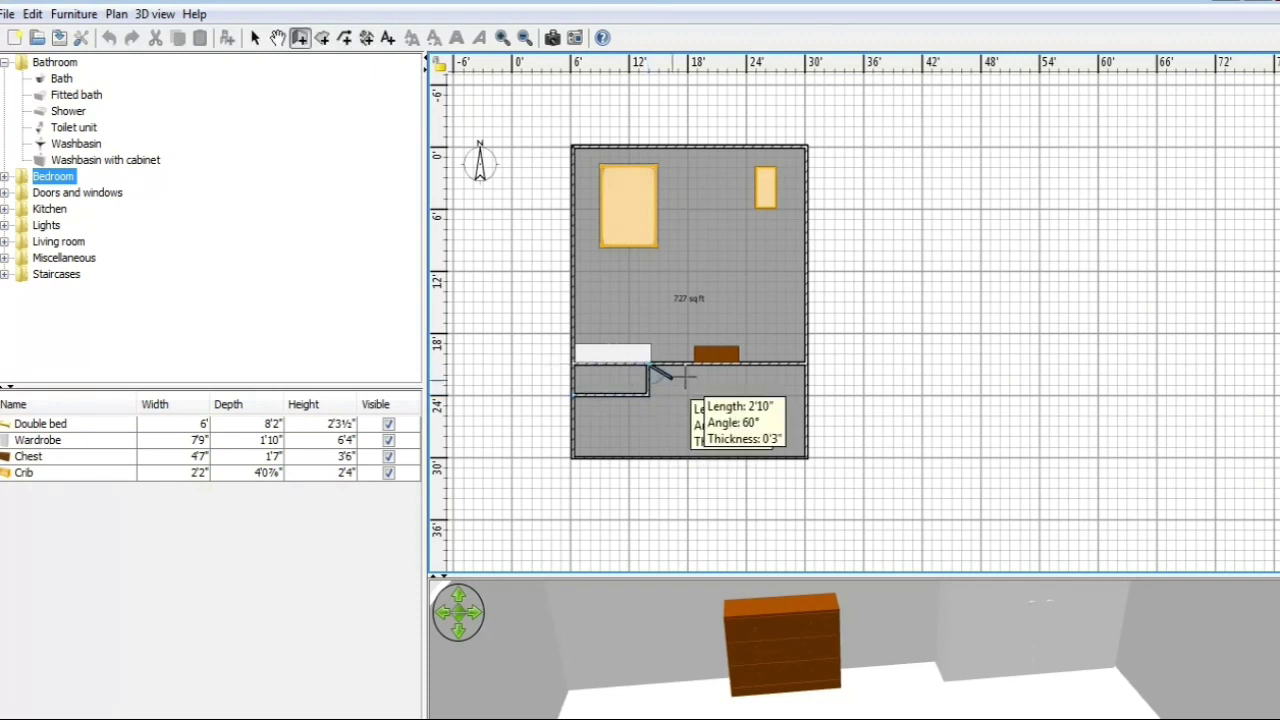
right_click(664, 402)
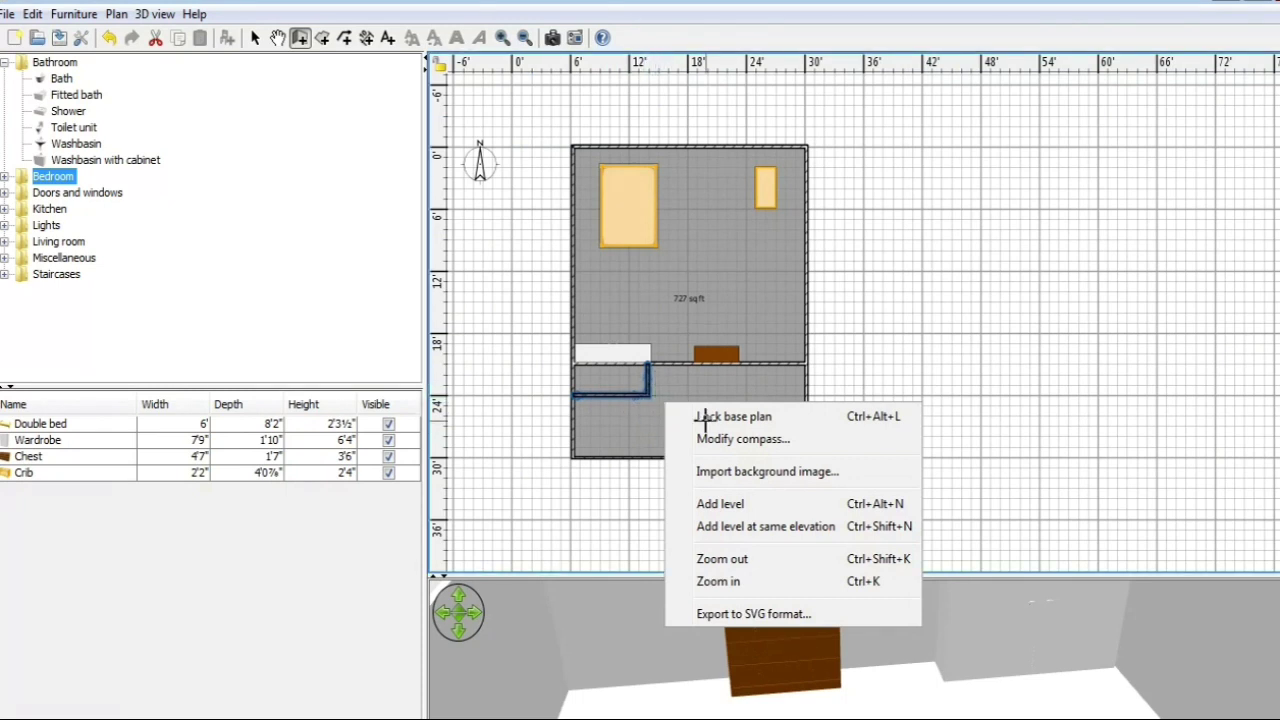
Cut the newly drawn corner walls from the lower room and undo the cut.
right_click(647, 397)
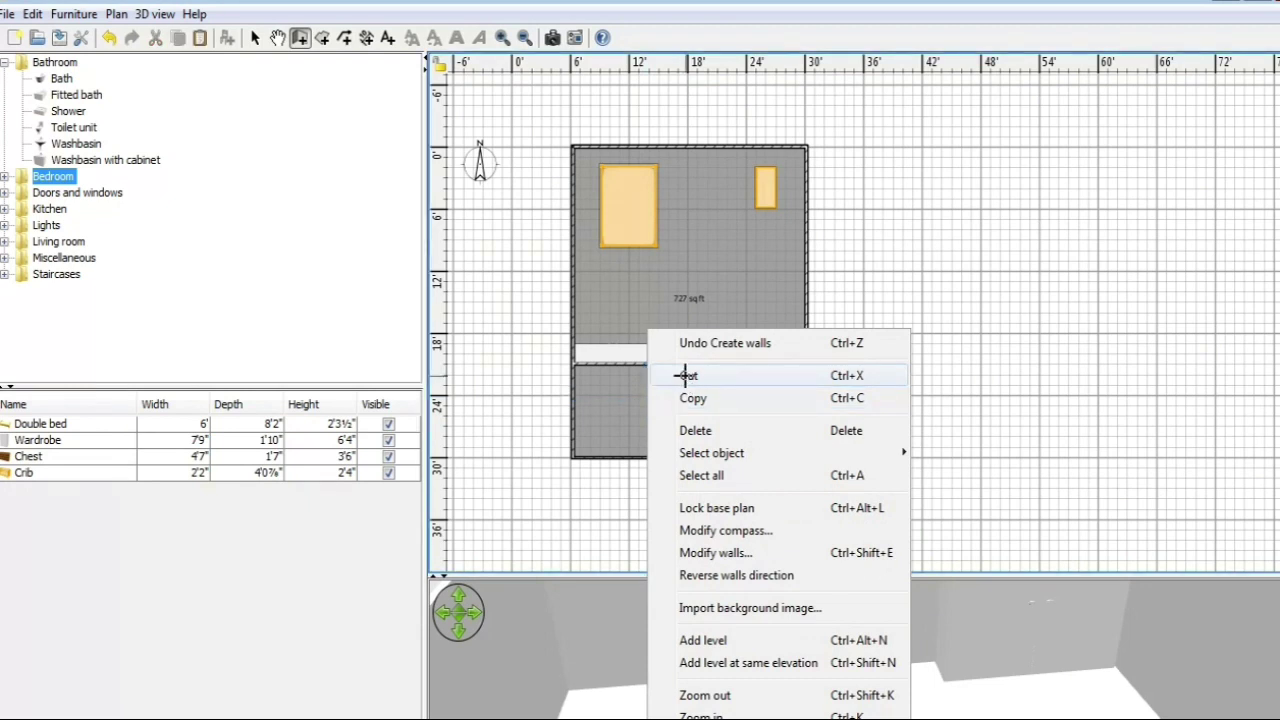
click(685, 375)
click(108, 37)
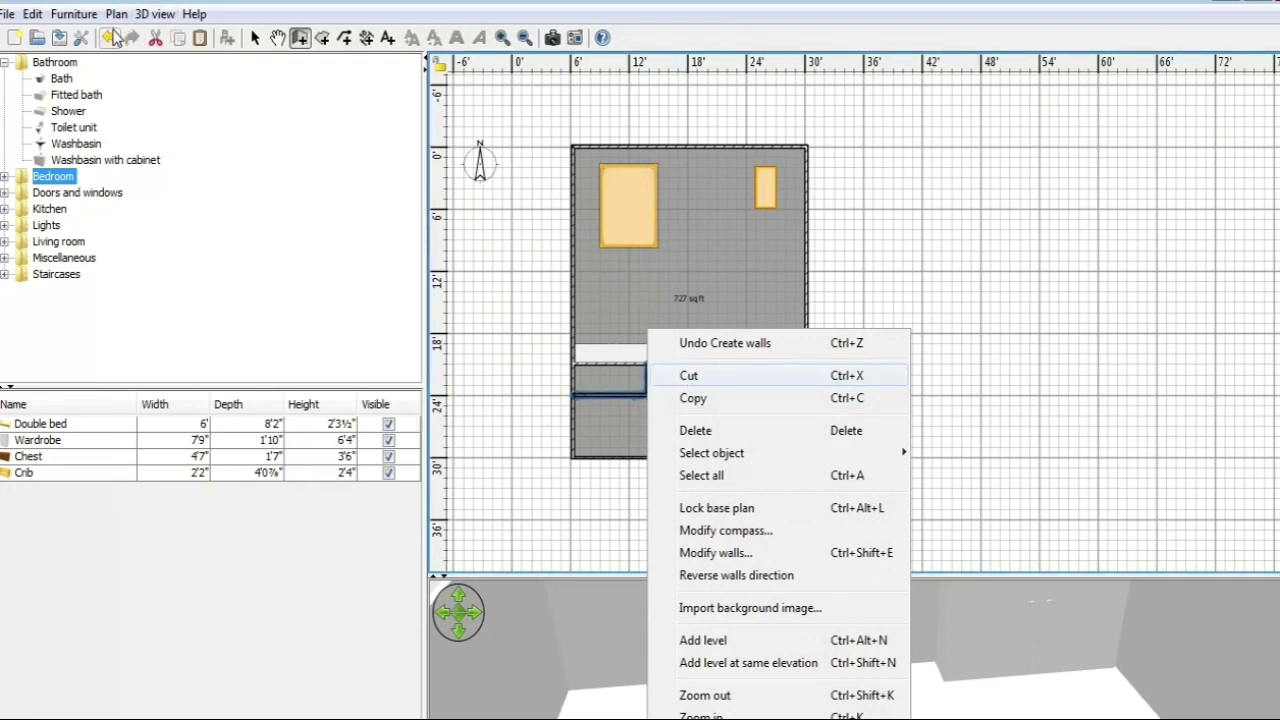
click(302, 130)
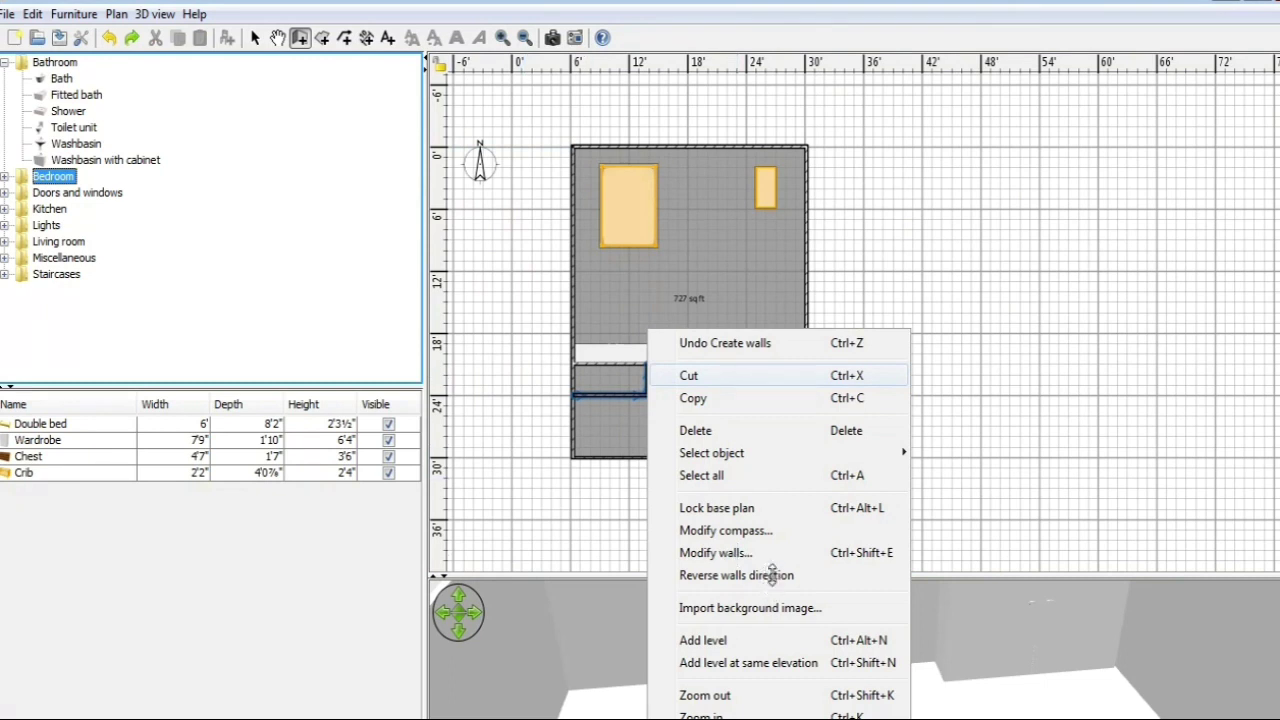